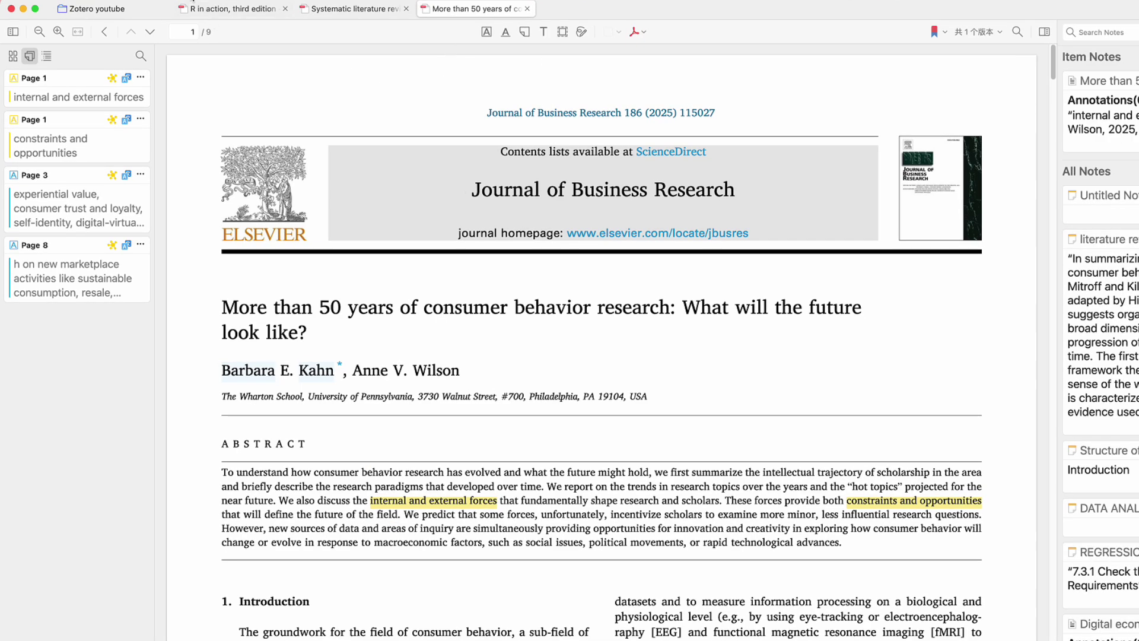
click(196, 1)
click(194, 22)
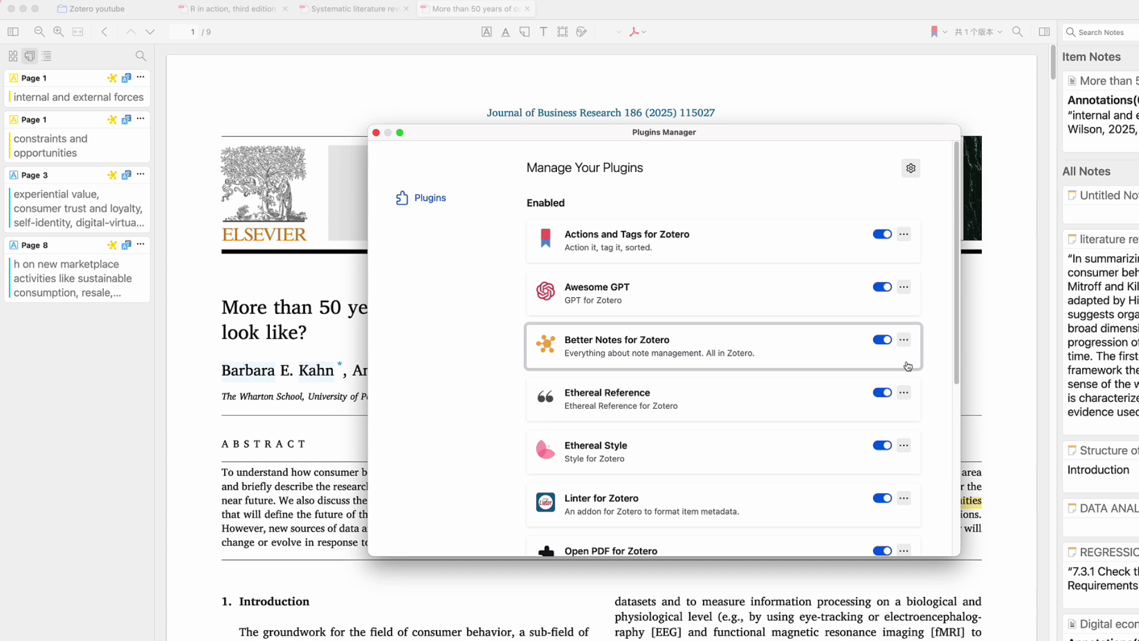
click(376, 134)
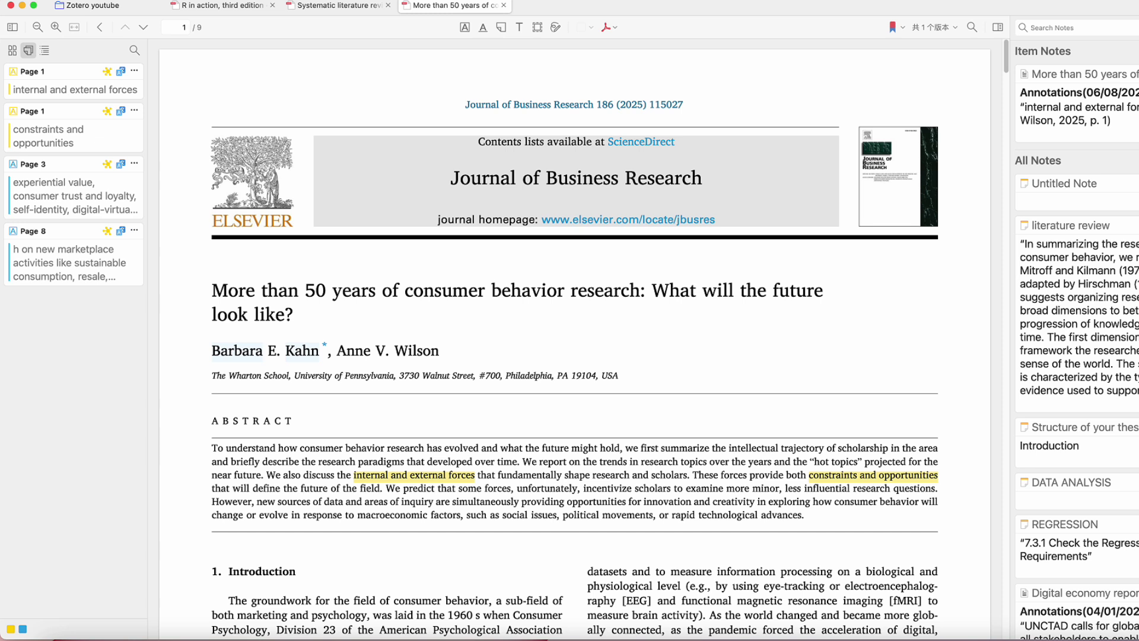
Create a new standalone note and enter the line 'MAIN NOTE.'
click(1057, 289)
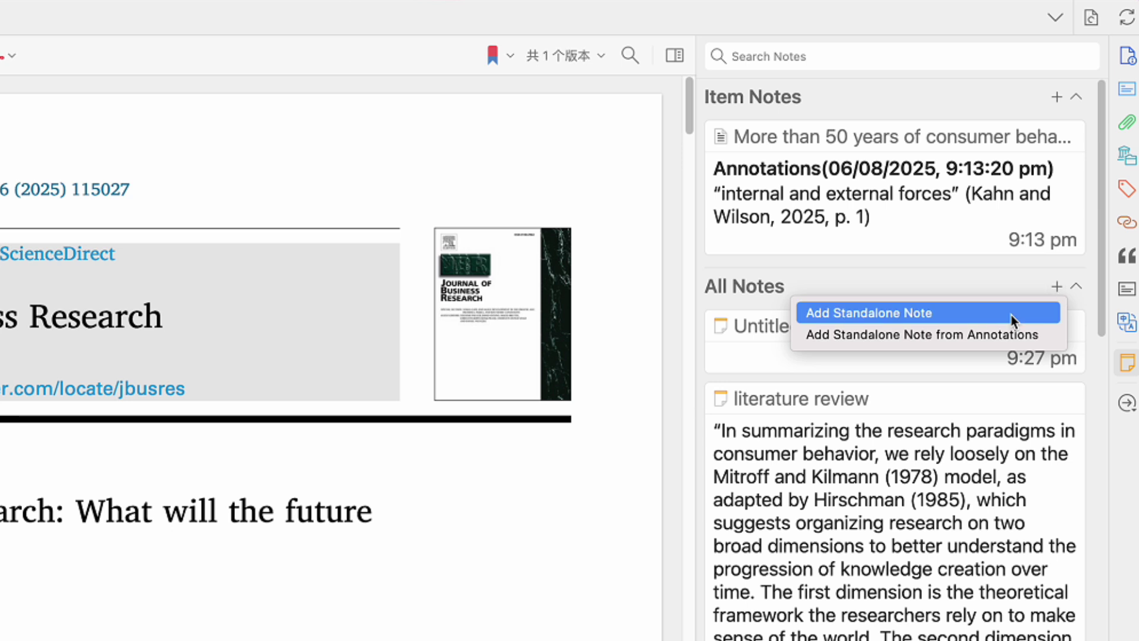
click(1012, 316)
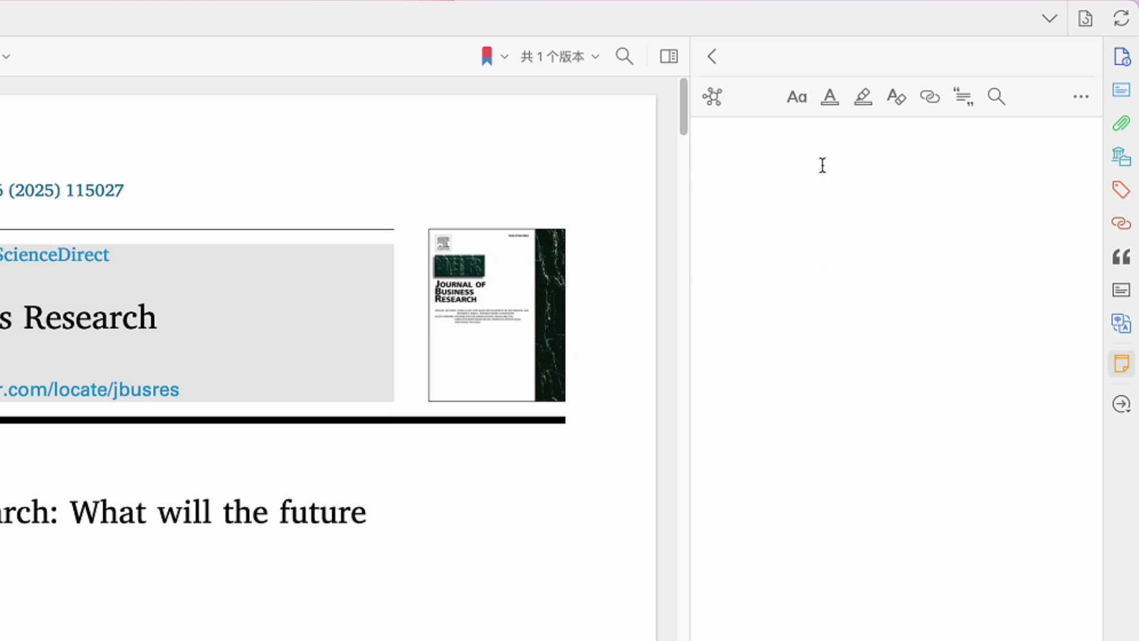
text(MAIN NOTE.)
key(Return)
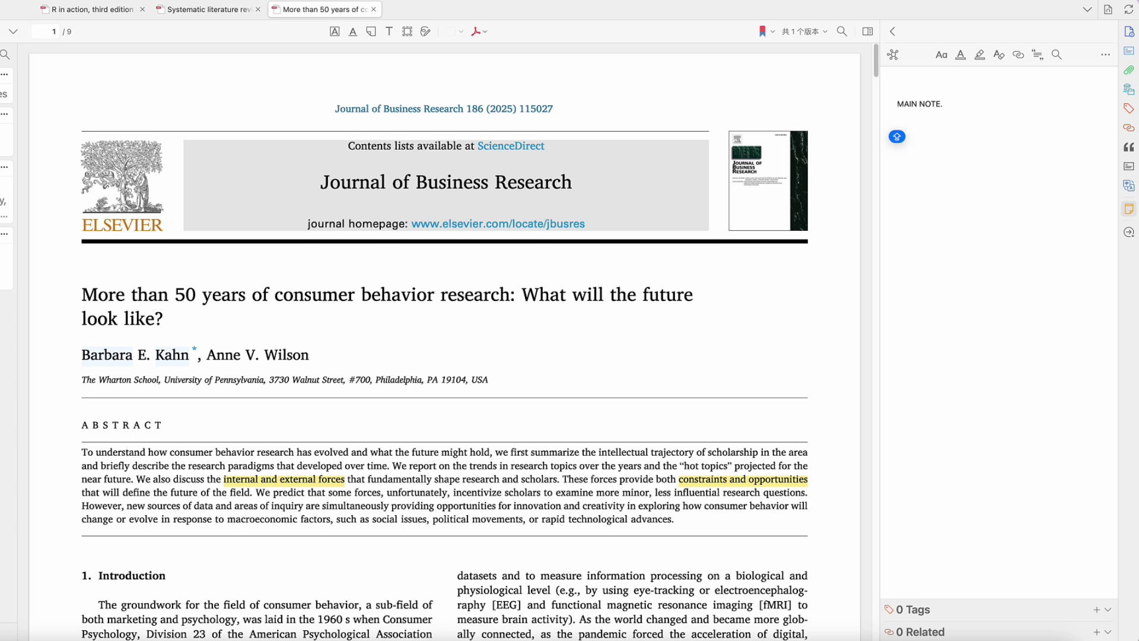
Add the title 'Structure of your thesis' above it and 'Introduction.' below it
click(897, 88)
text(stud)
key(BackSpace)
key(BackSpace)
key(BackSpace)
key(BackSpace)
text(Structure of your thesis)
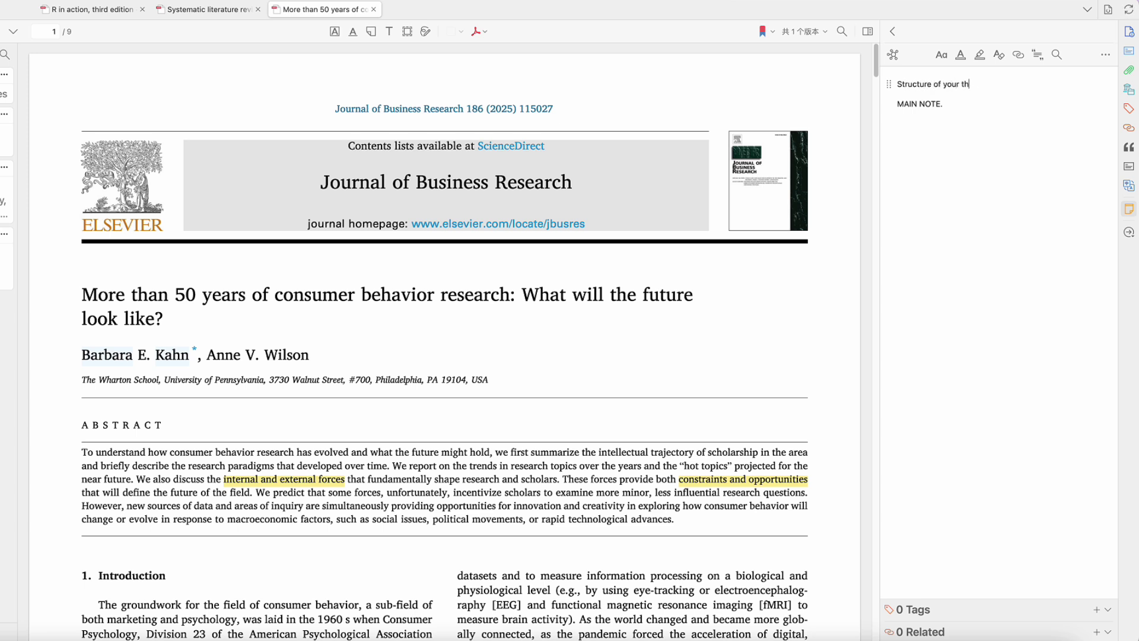
click(955, 144)
text(Introduction.)
Drag the opening Introduction sentences from the PDF into the note below 'Introduction.'
click(943, 144)
scroll(132, 413, down, 5)
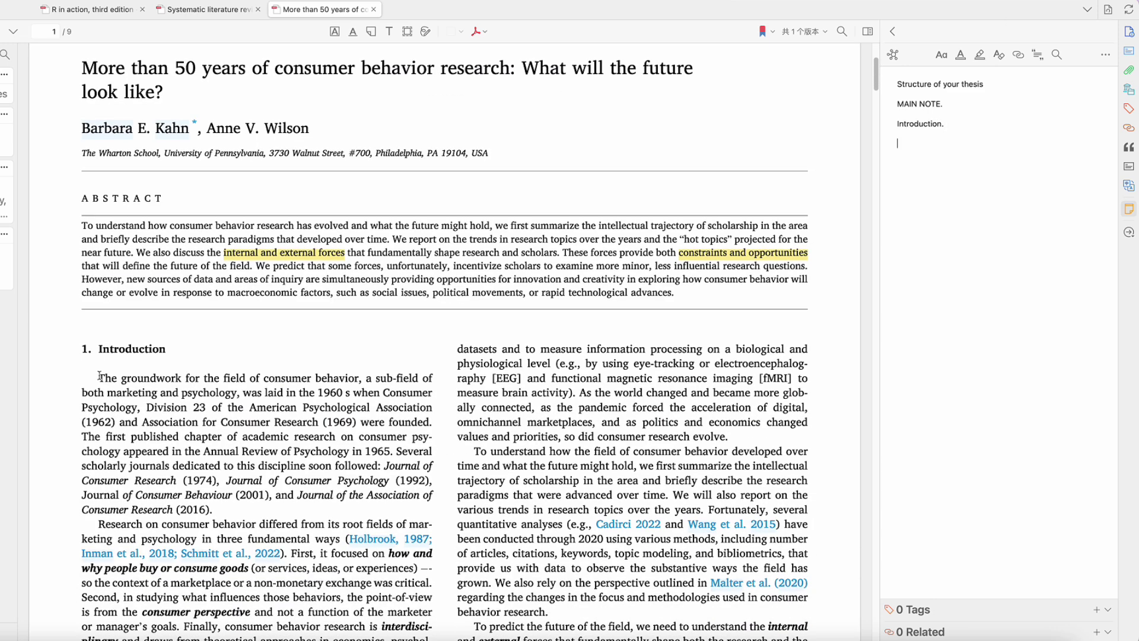
drag(99, 377, 441, 421)
click(341, 371)
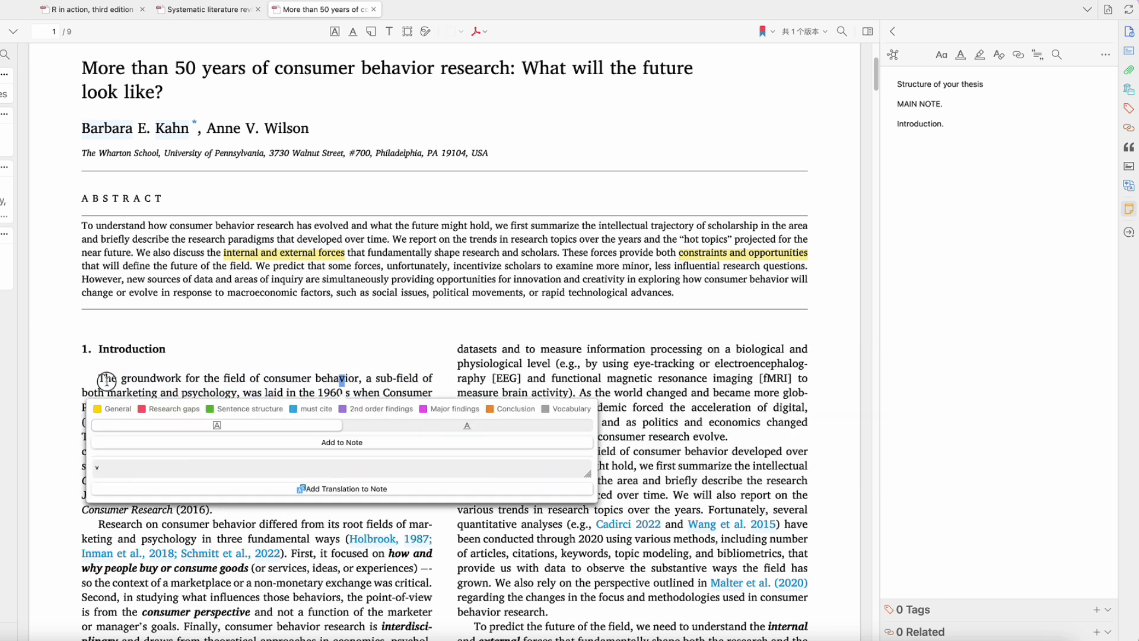
mouse_move(100, 378)
mouse_down()
mouse_move(431, 421)
mouse_move(975, 314)
mouse_up()
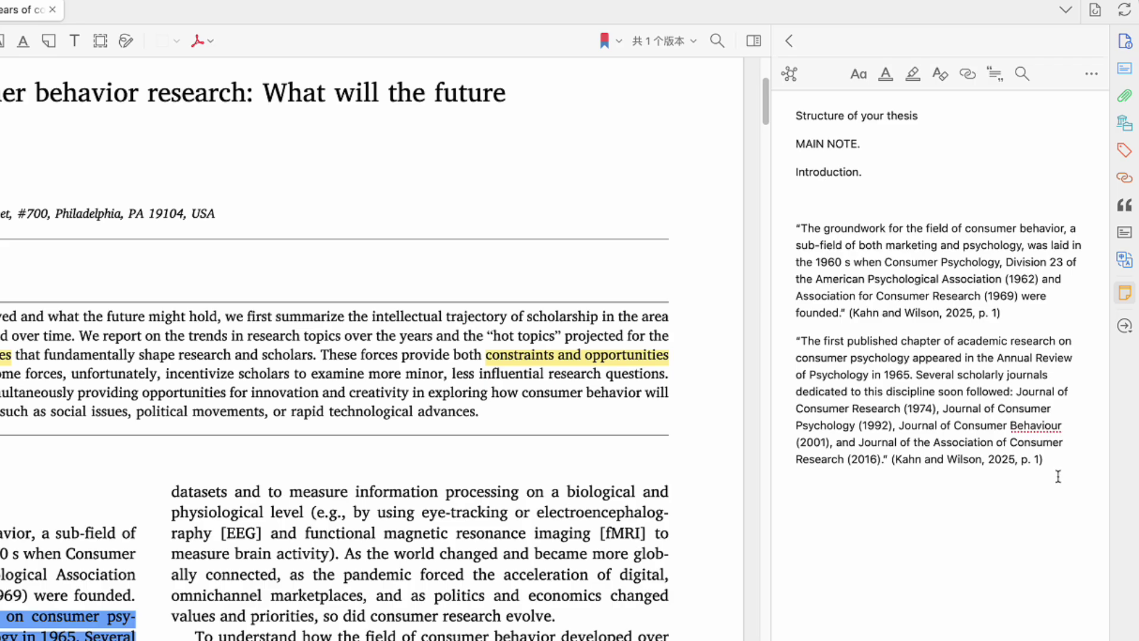
Remove the blank line above the cited quotes and go back to all notes
click(859, 221)
click(859, 204)
key(BackSpace)
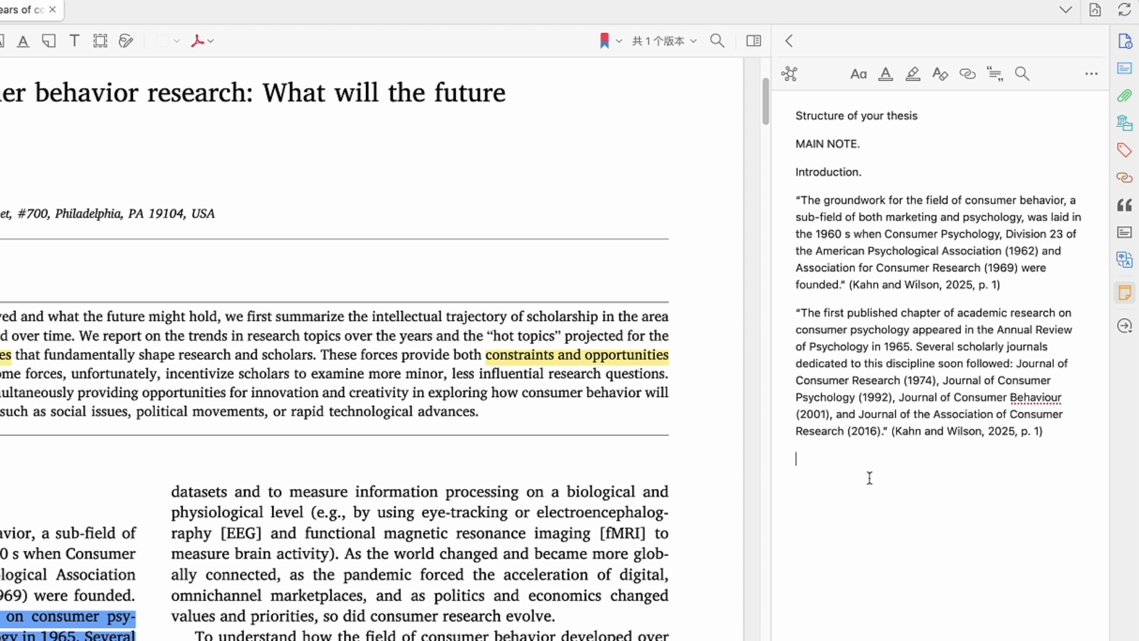
click(789, 41)
Create another standalone note titled 'literature review'
click(1067, 231)
click(1023, 246)
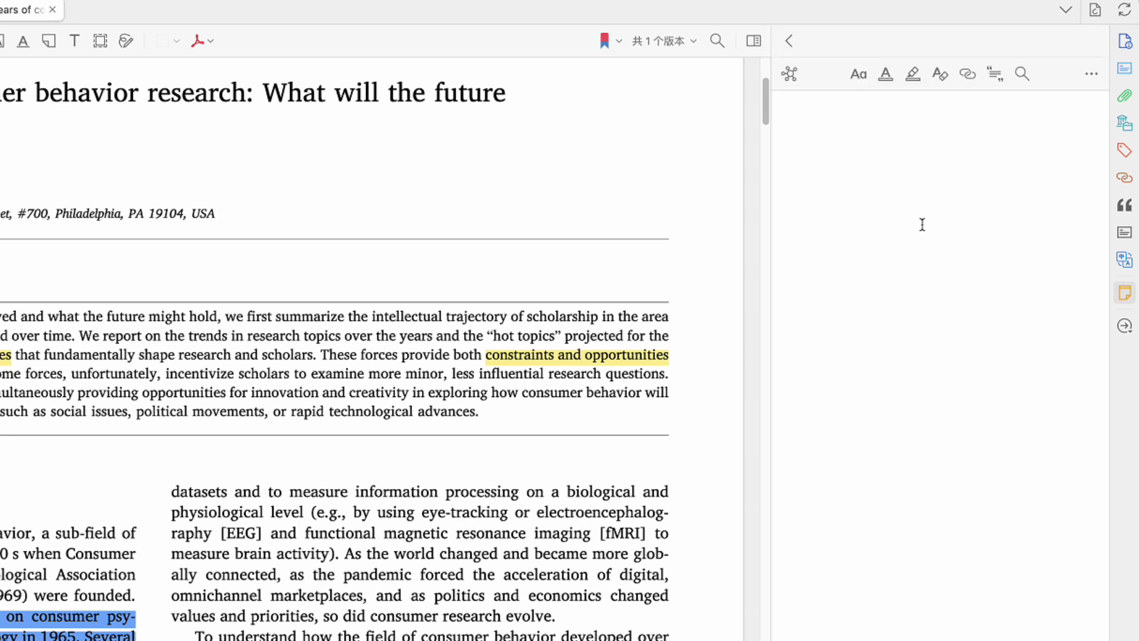
text(litenature)
key(BackSpace)
key(BackSpace)
key(BackSpace)
key(BackSpace)
key(BackSpace)
key(BackSpace)
key(BackSpace)
key(BackSpace)
key(BackSpace)
text(terature review)
key(Return)
Add the page-2 research-paradigms and industry-matures passages to the note, then return to all notes
scroll(326, 589, down, 3)
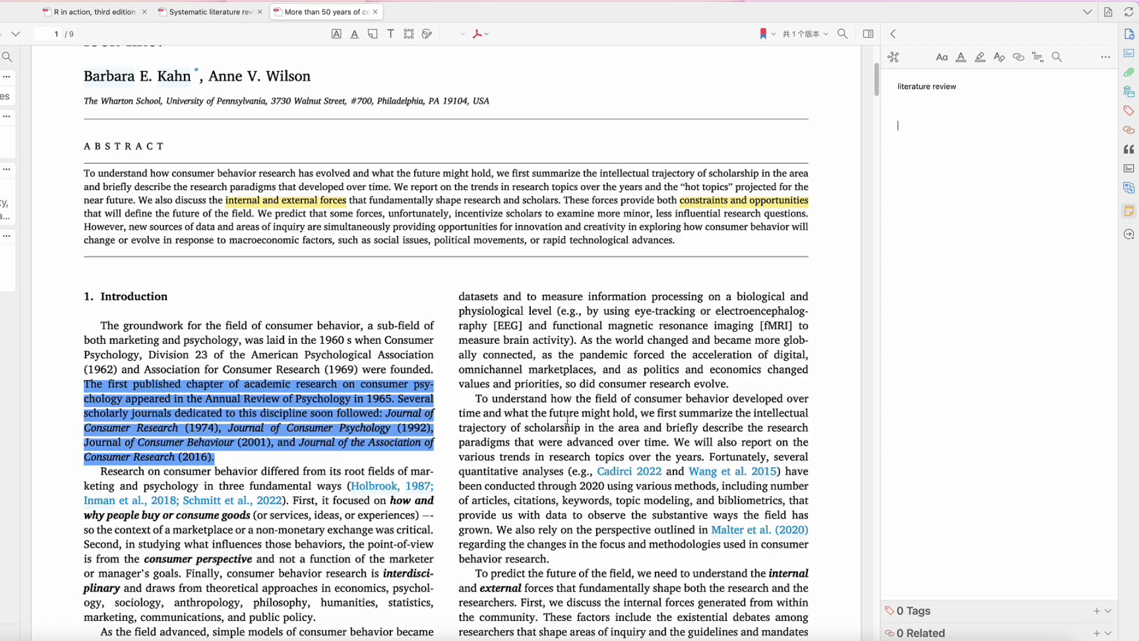
scroll(567, 419, down, 15)
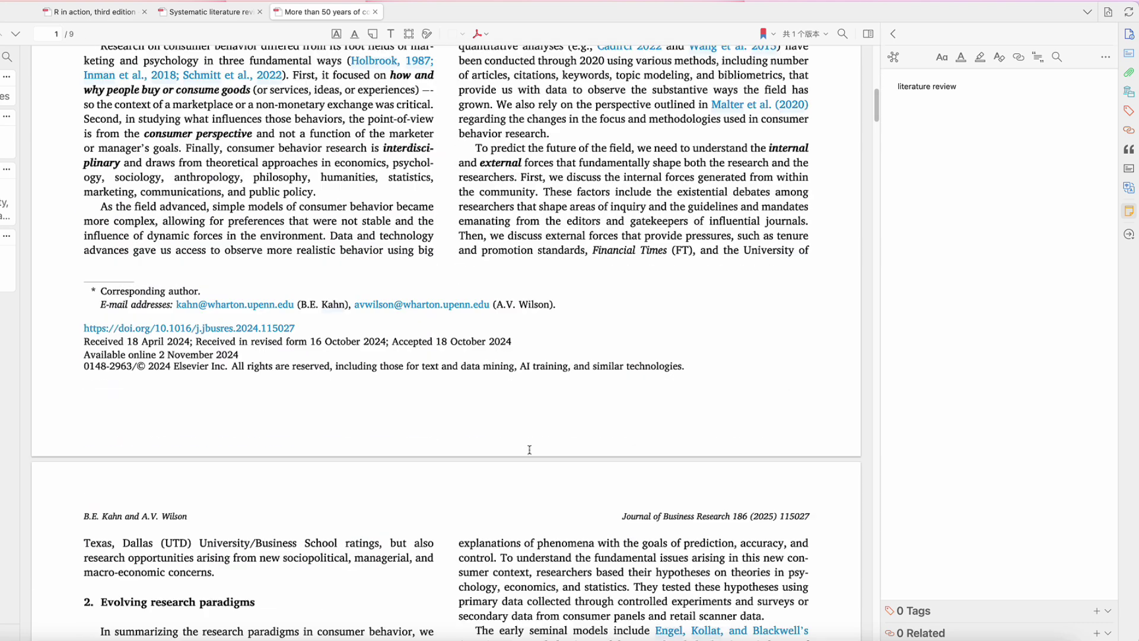
scroll(529, 450, down, 1)
drag(101, 333, 135, 392)
drag(853, 262, 990, 247)
scroll(305, 453, down, 3)
drag(161, 413, 143, 515)
click(229, 428)
drag(255, 480, 940, 402)
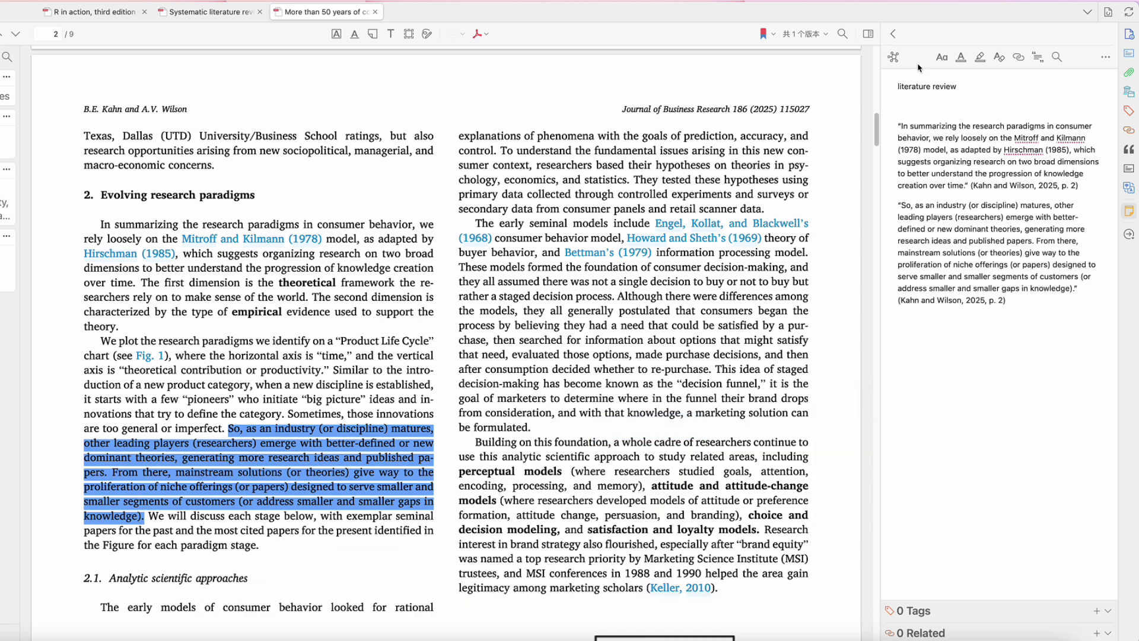
click(893, 34)
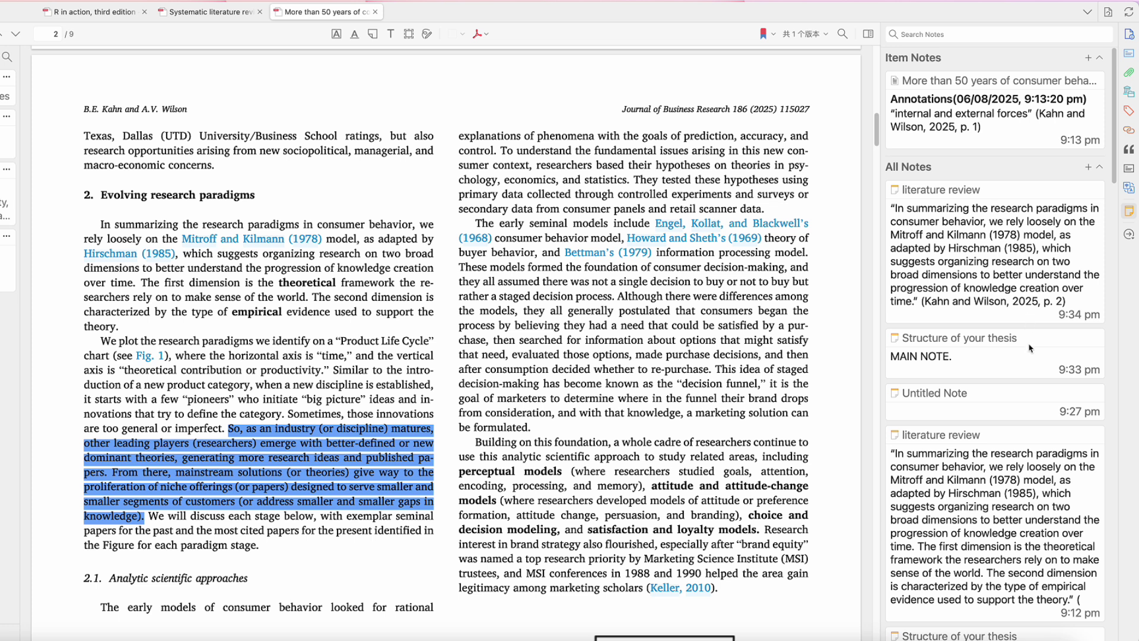
Retitle the thesis note to 'Structure of your thesis [main note]'
click(1029, 349)
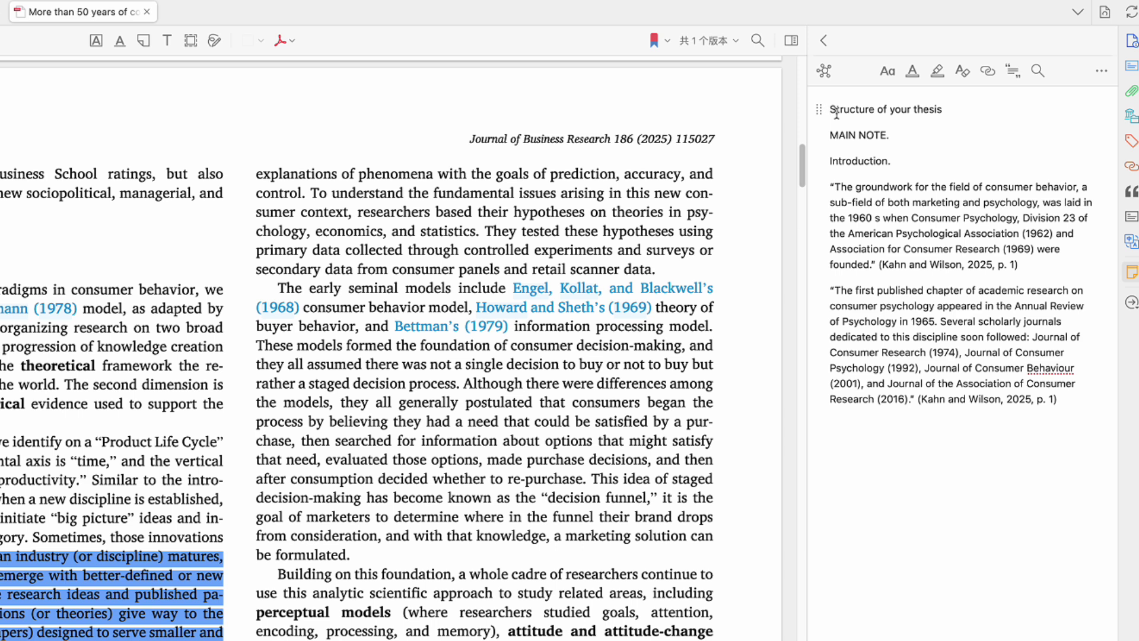
click(1001, 87)
text([main note)
On a new line after the last quote, start an Insert Inbound Link with the / command
click(1074, 407)
key(Return)
text(/)
key(Down)
key(Down)
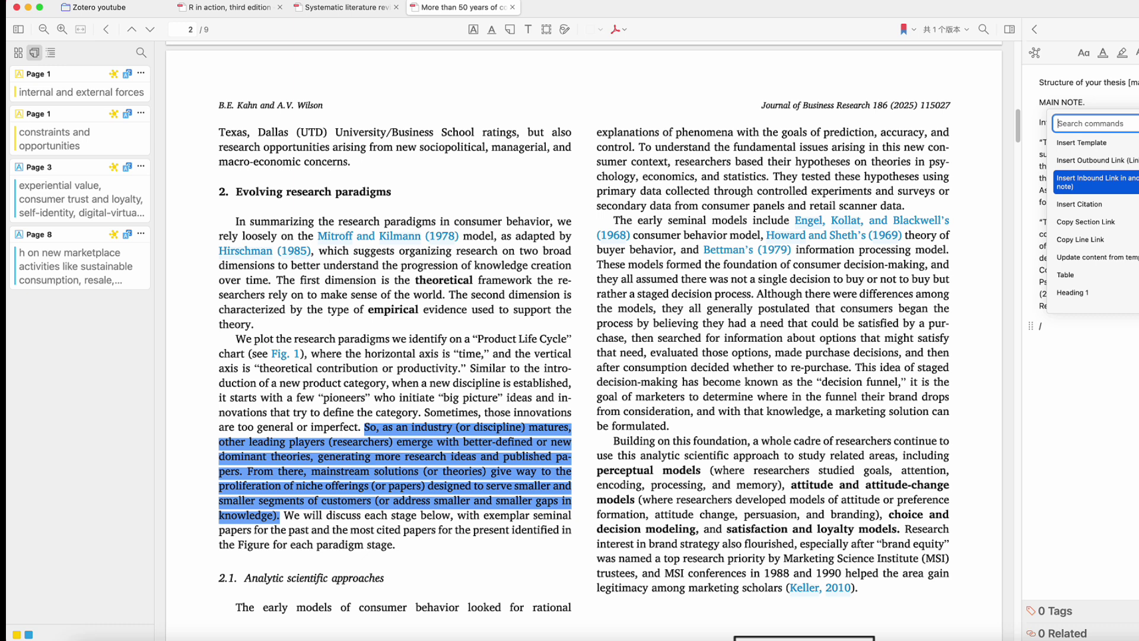
key(Return)
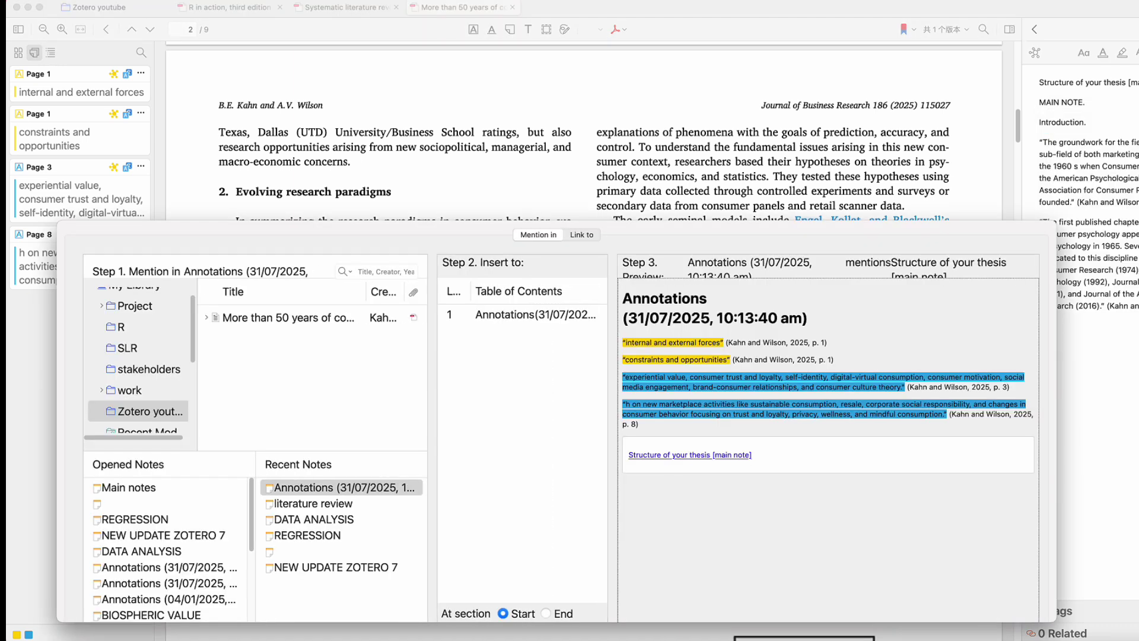
Insert a 'Link to' the 'literature review' note from Opened Notes at the end of the main note
click(580, 235)
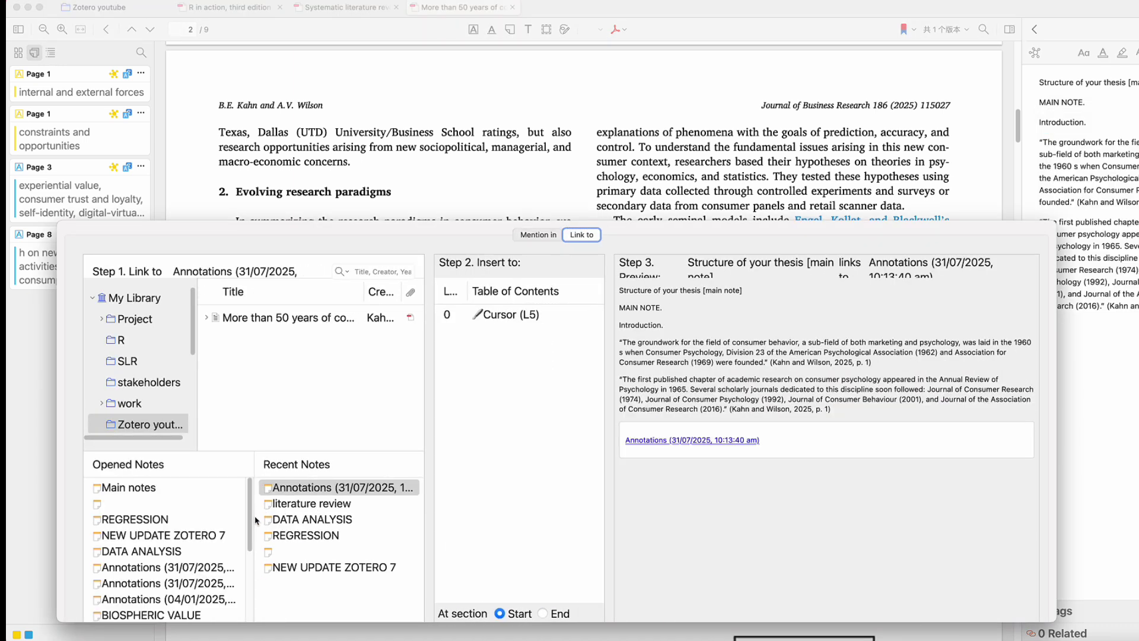
click(250, 531)
drag(250, 531, 250, 599)
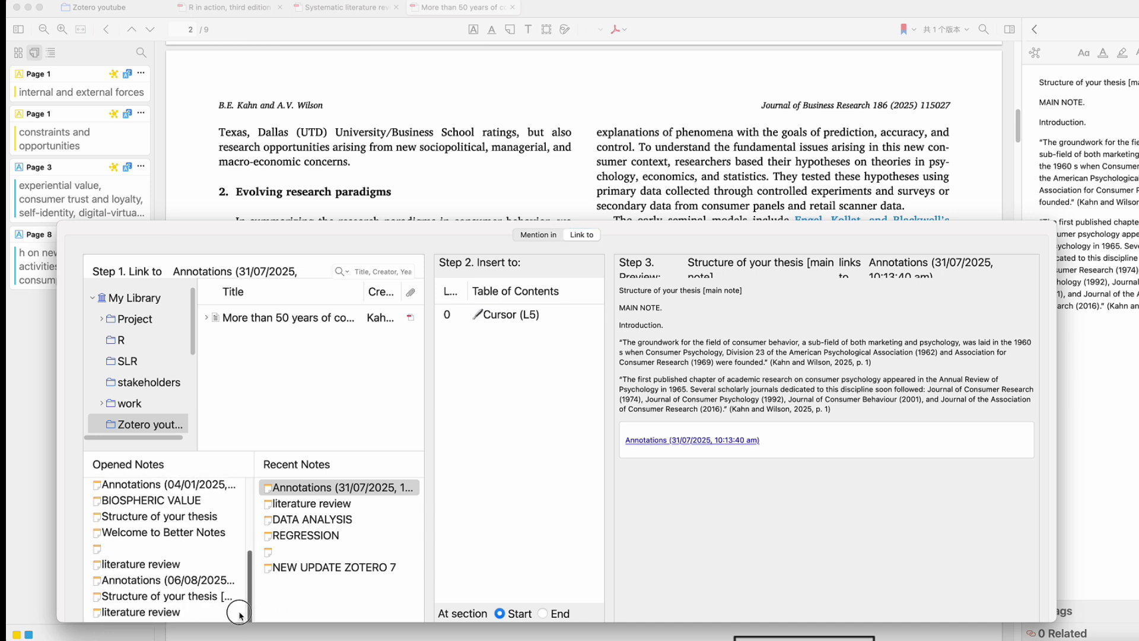
click(224, 611)
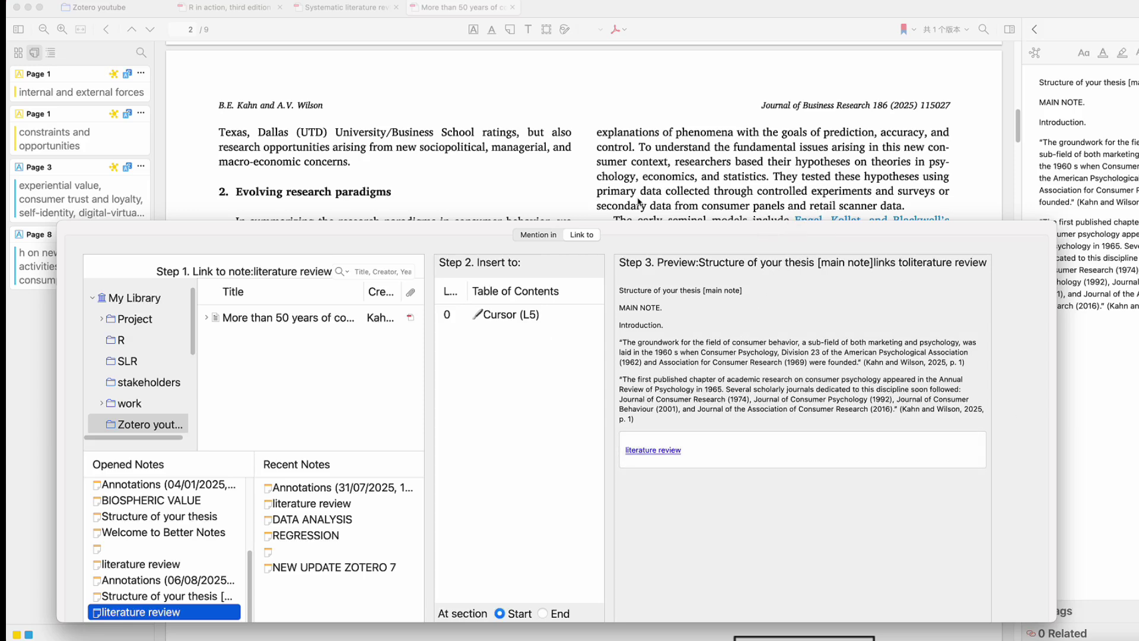
click(839, 442)
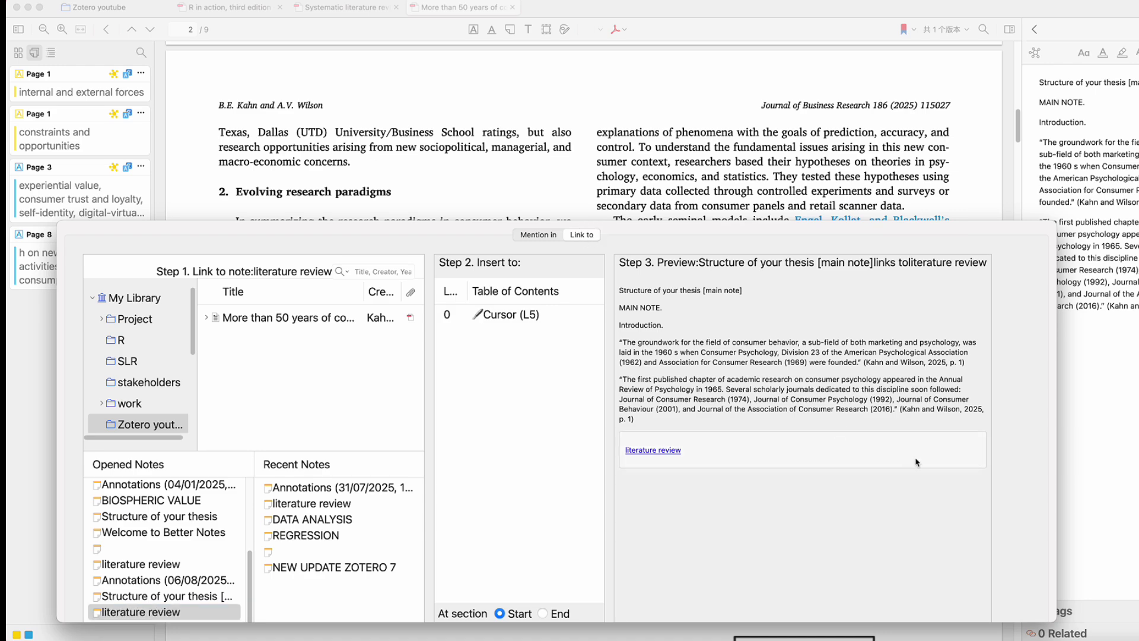
key(Return)
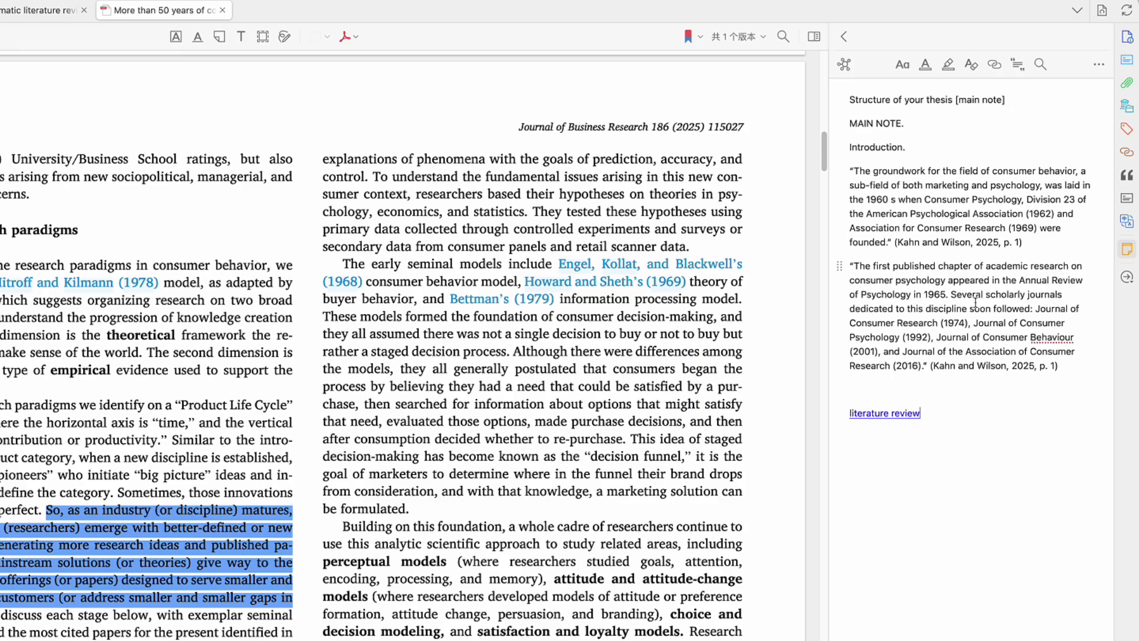
click(888, 416)
Open the linked literature review note and start an inbound link on a new line after its quotes
click(893, 389)
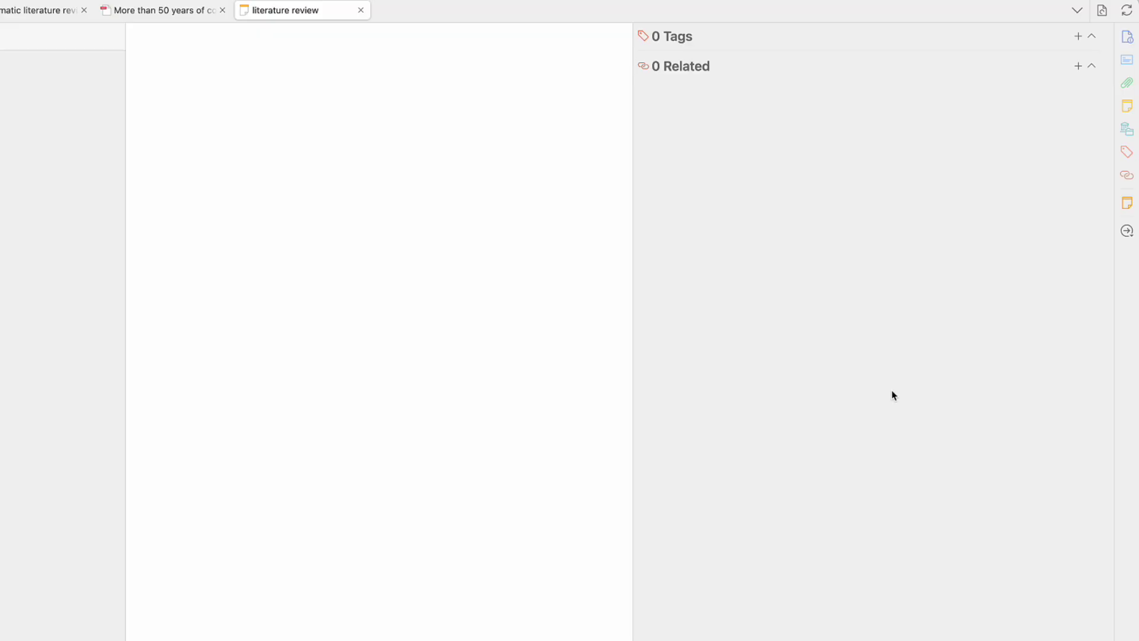
click(322, 239)
key(Return)
key(Return)
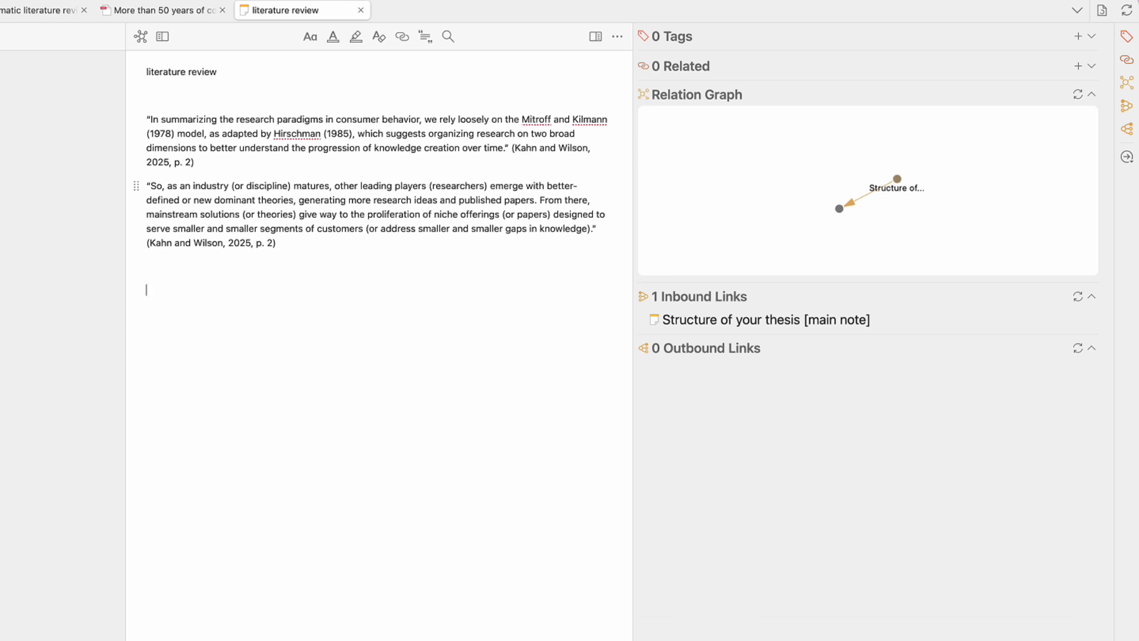
text(/)
key(Down)
key(Down)
key(Return)
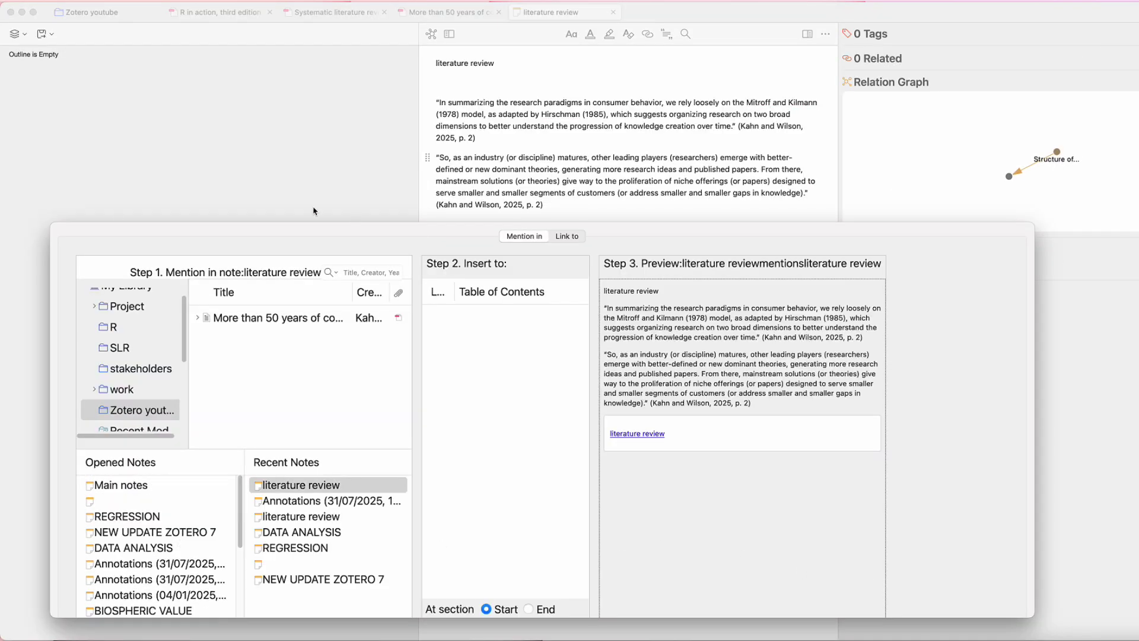
Cancel that dialog, close the literature review tab, and start an inbound link after the main note's literature review link
key(Escape)
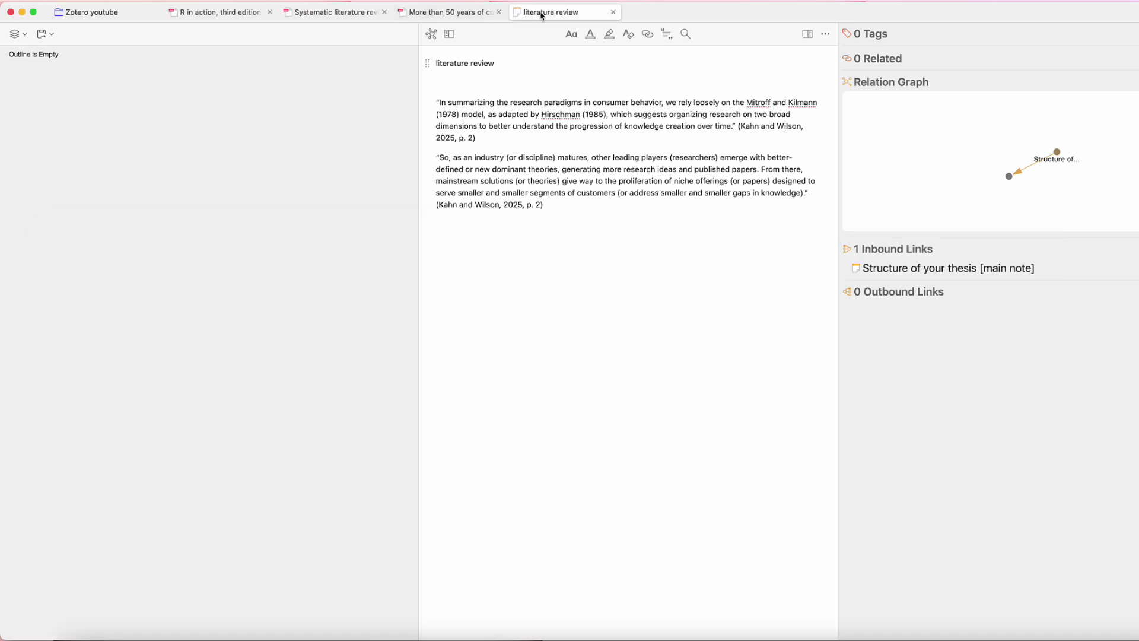
click(614, 12)
click(971, 352)
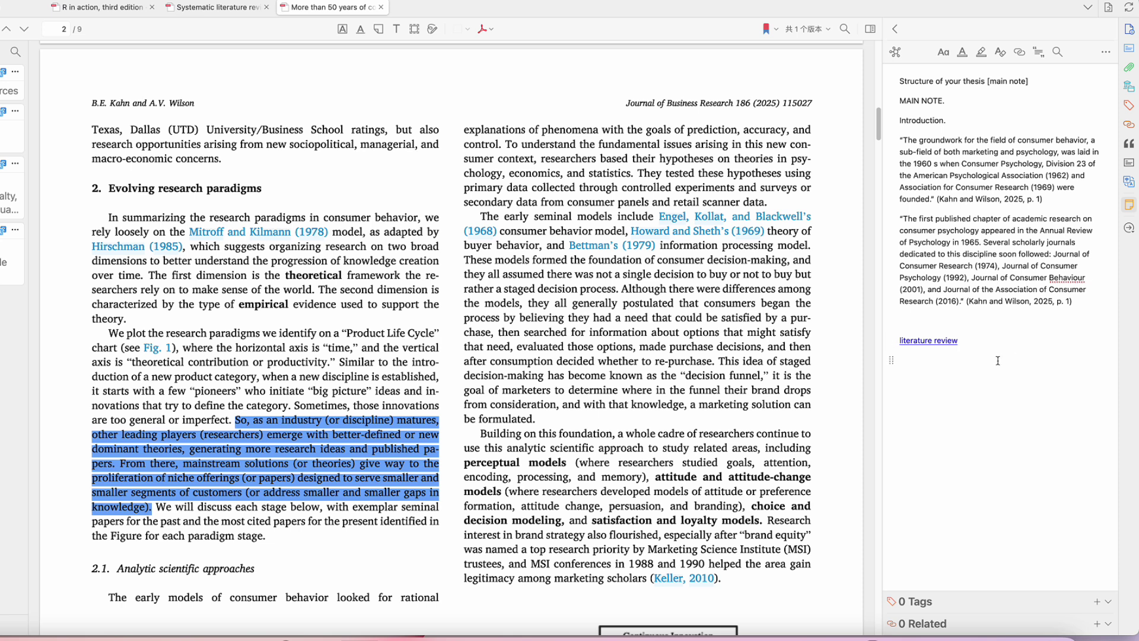
text(/)
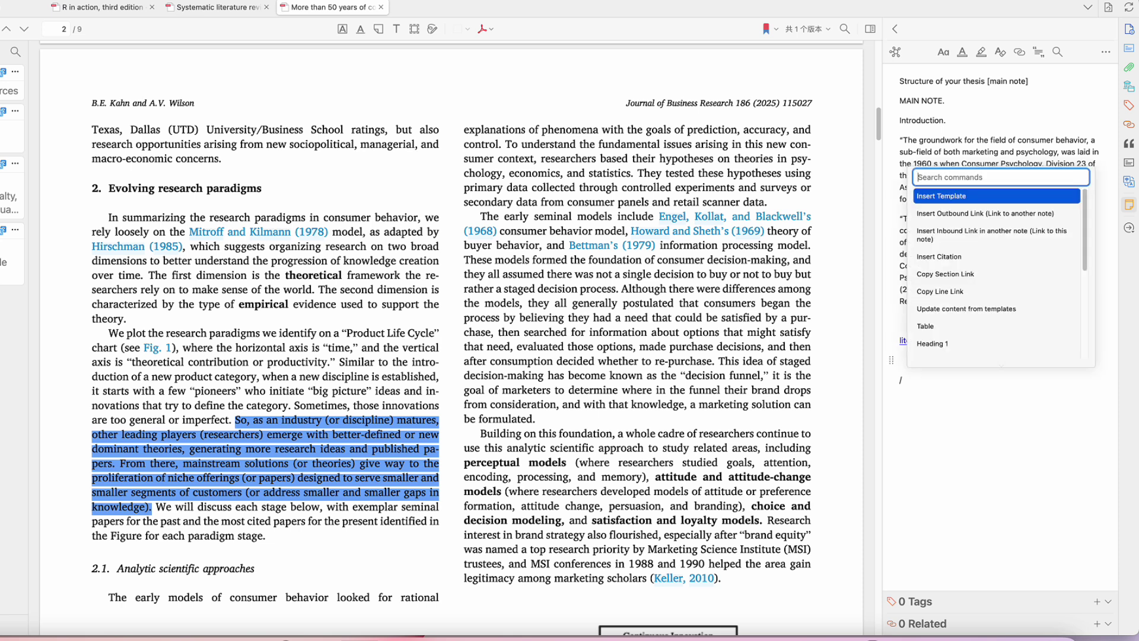
key(Down)
key(Down)
key(Return)
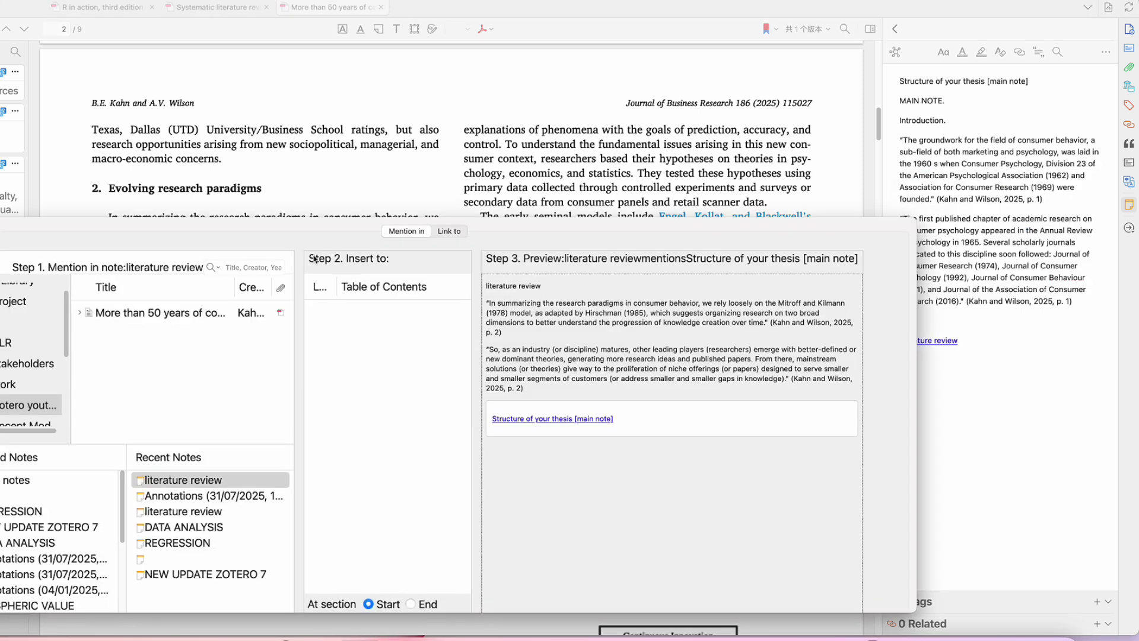
Insert a 'Link to' the REGRESSION note from Recent Notes into the main note
click(205, 544)
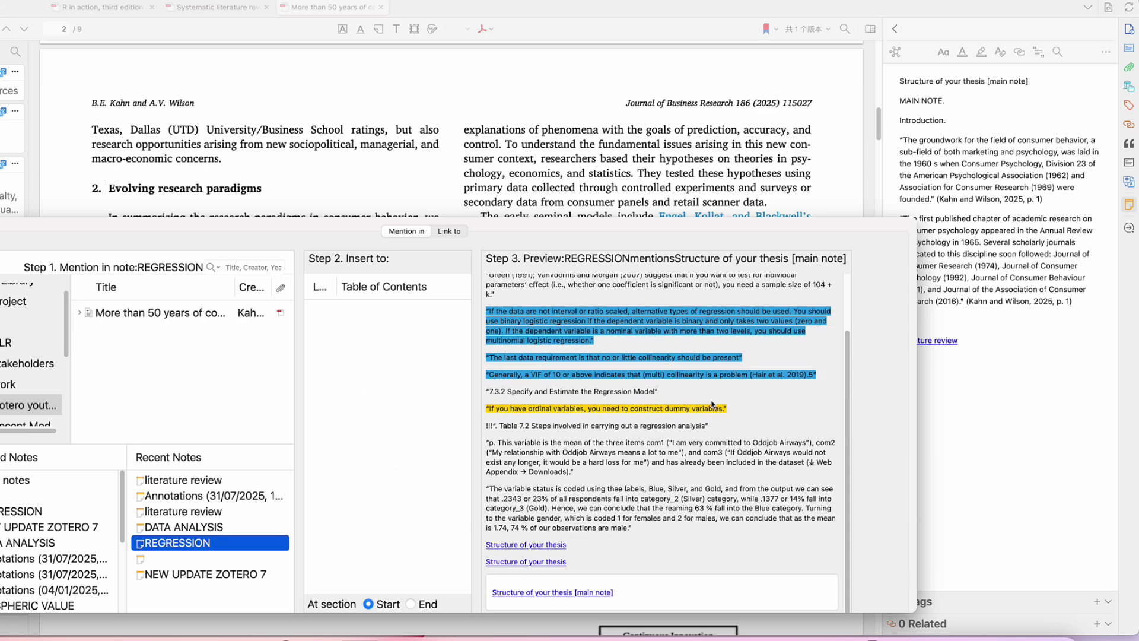
click(450, 232)
click(205, 543)
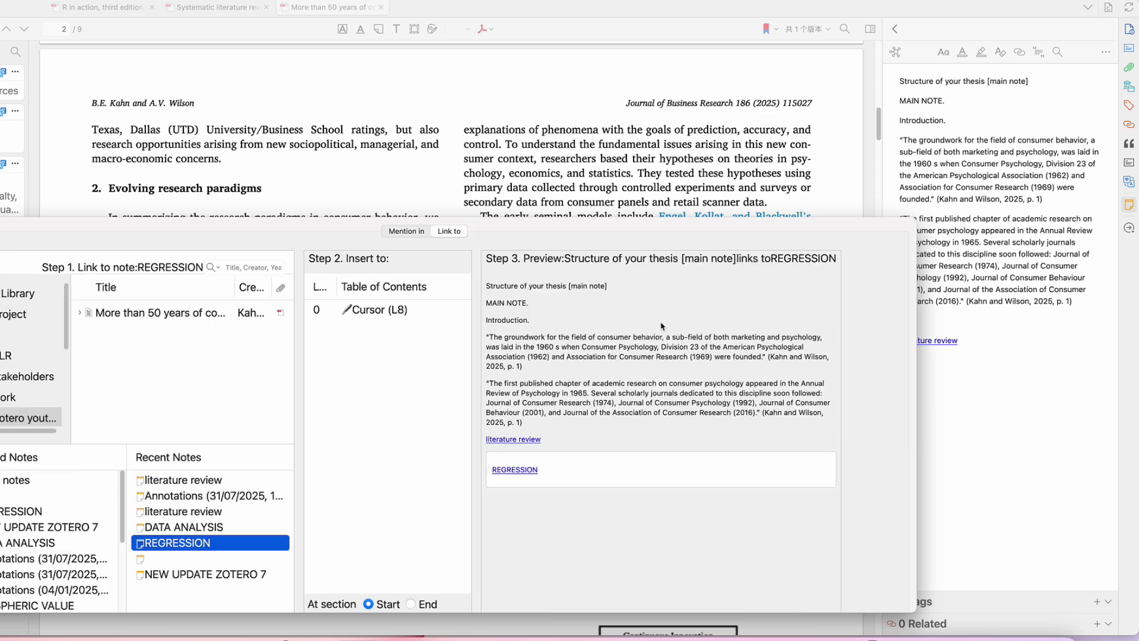
key(Return)
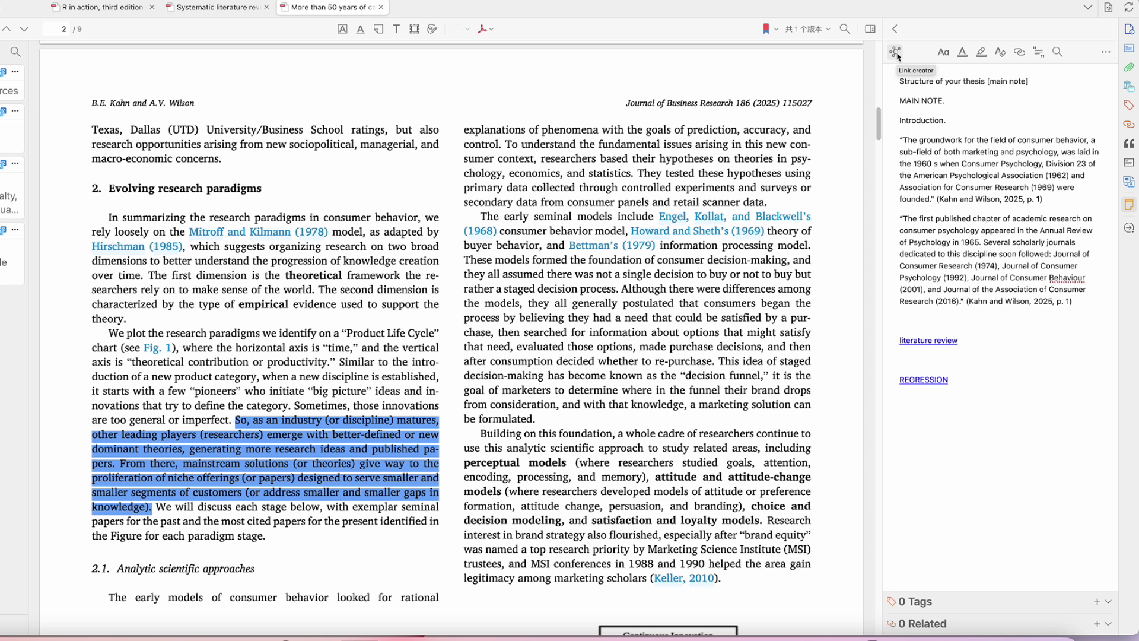
Export the main note as MS Word (.docx) with linked notes embedded, saving it to Downloads
click(987, 421)
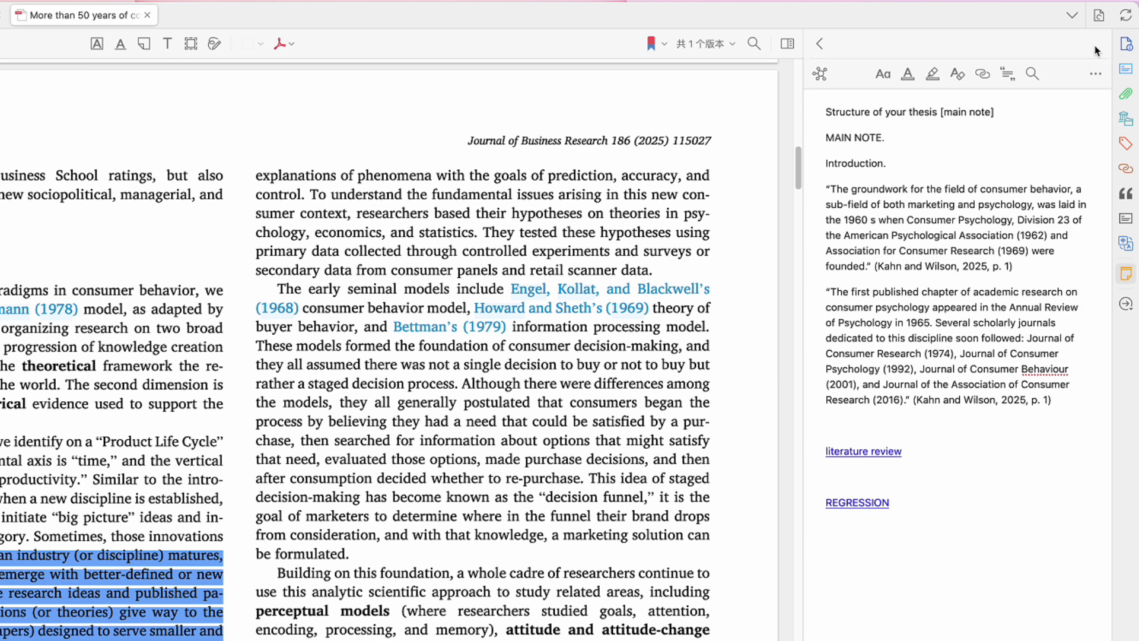
click(1097, 74)
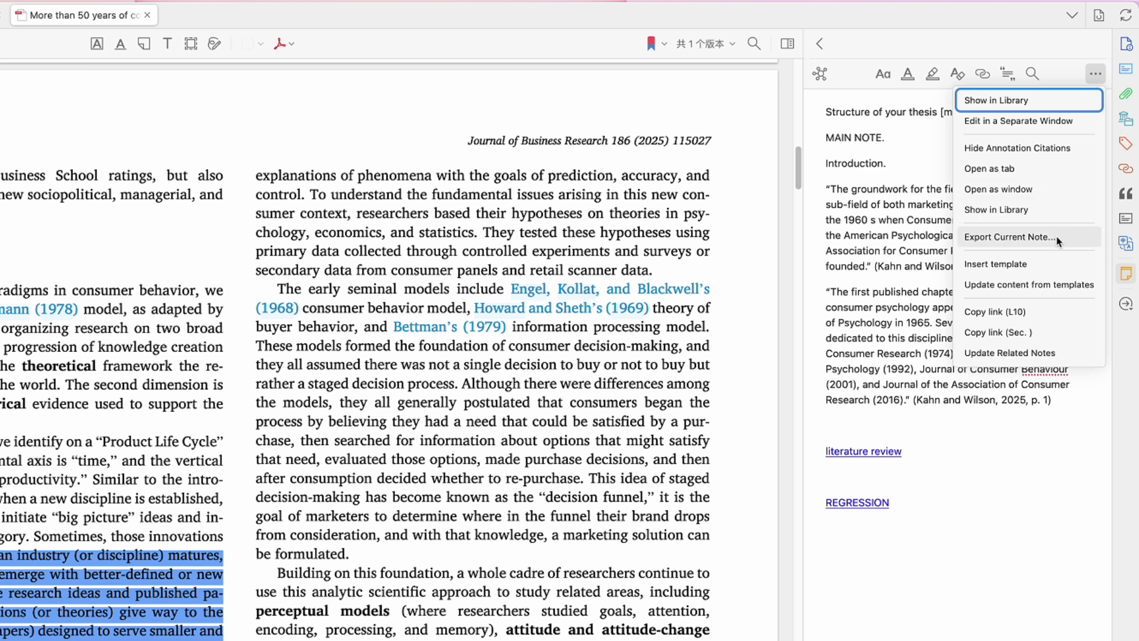
click(1008, 238)
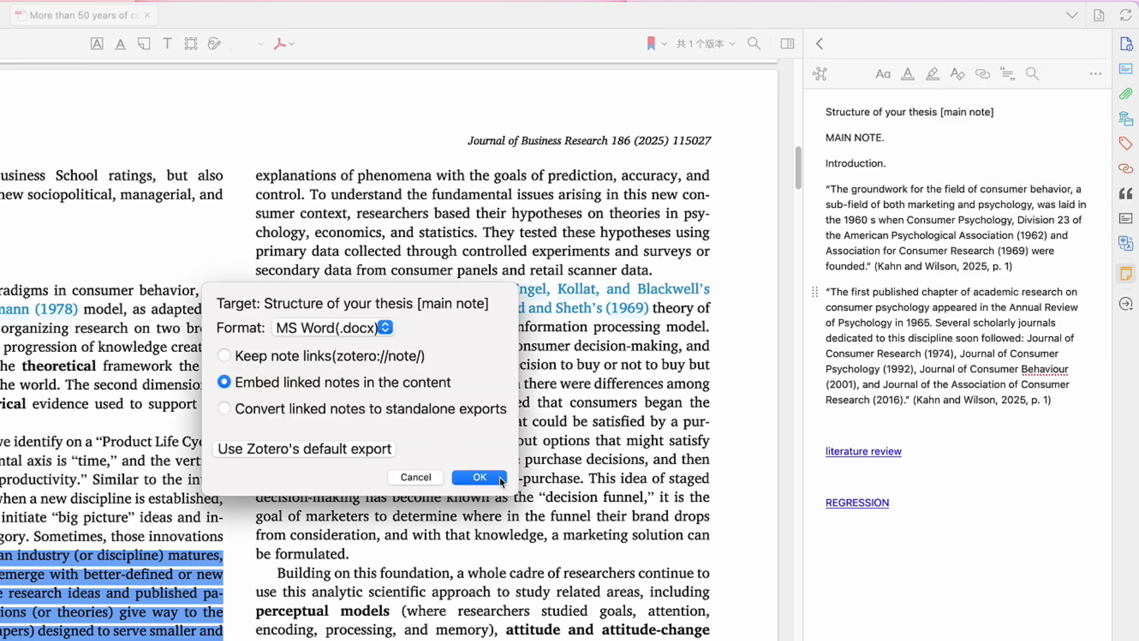
click(478, 478)
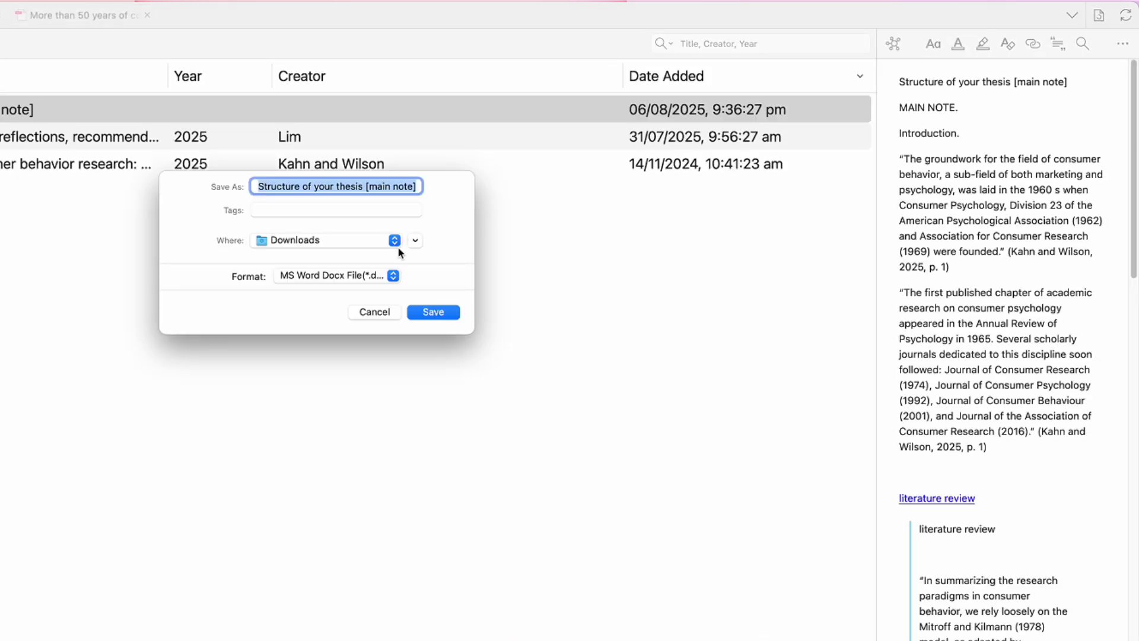
click(447, 313)
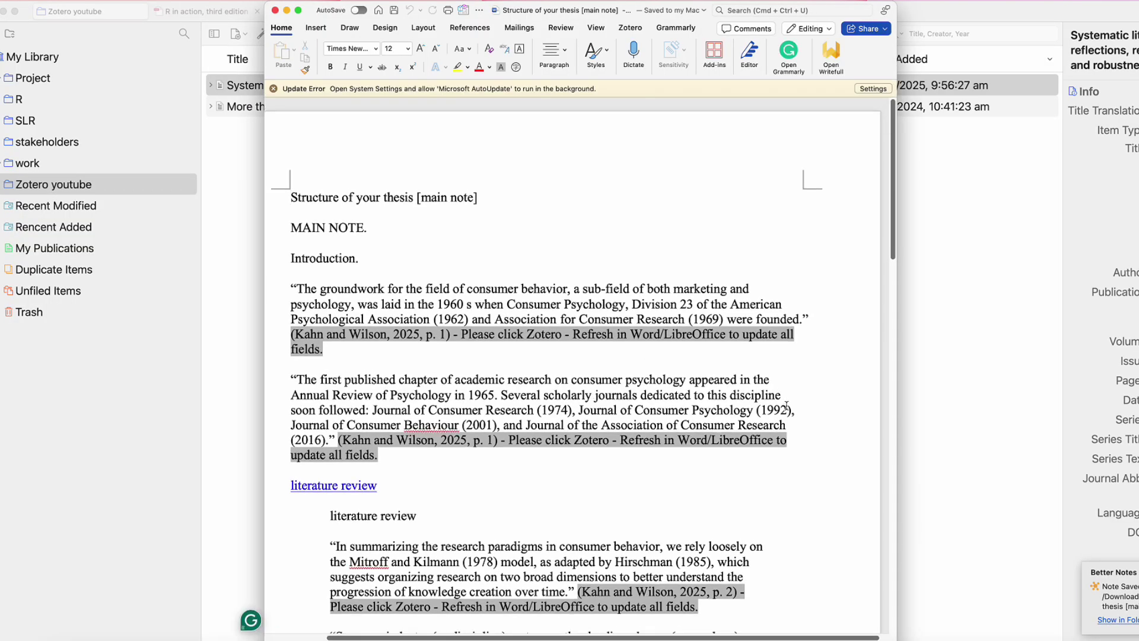
Scroll through the exported Word document to review its contents
scroll(762, 364, down, 20)
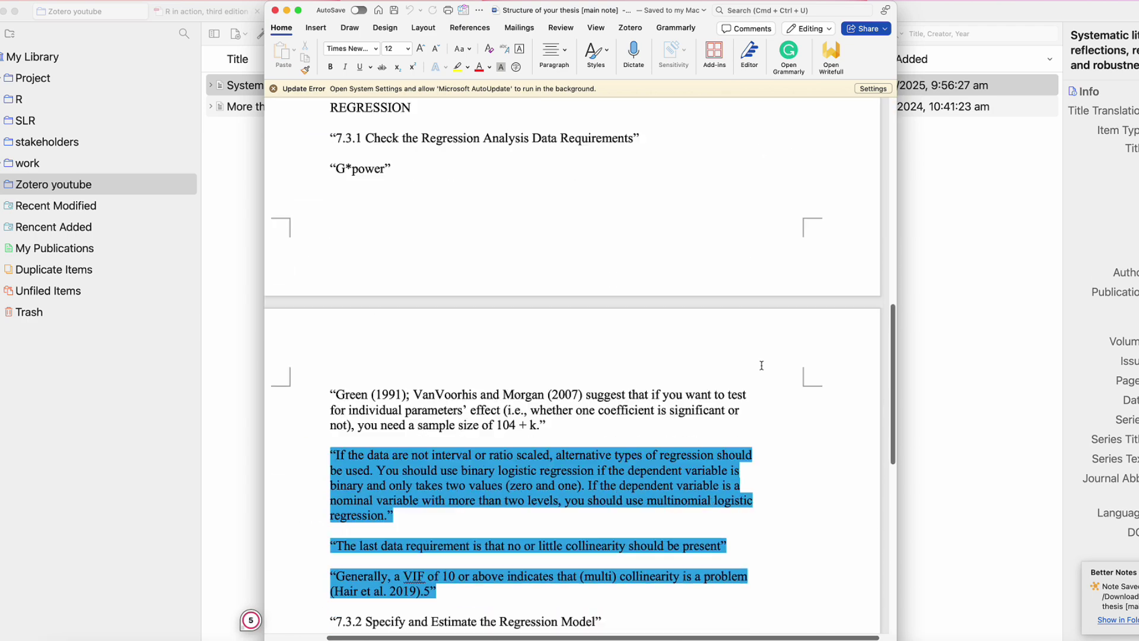
scroll(762, 365, down, 10)
scroll(762, 365, up, 12)
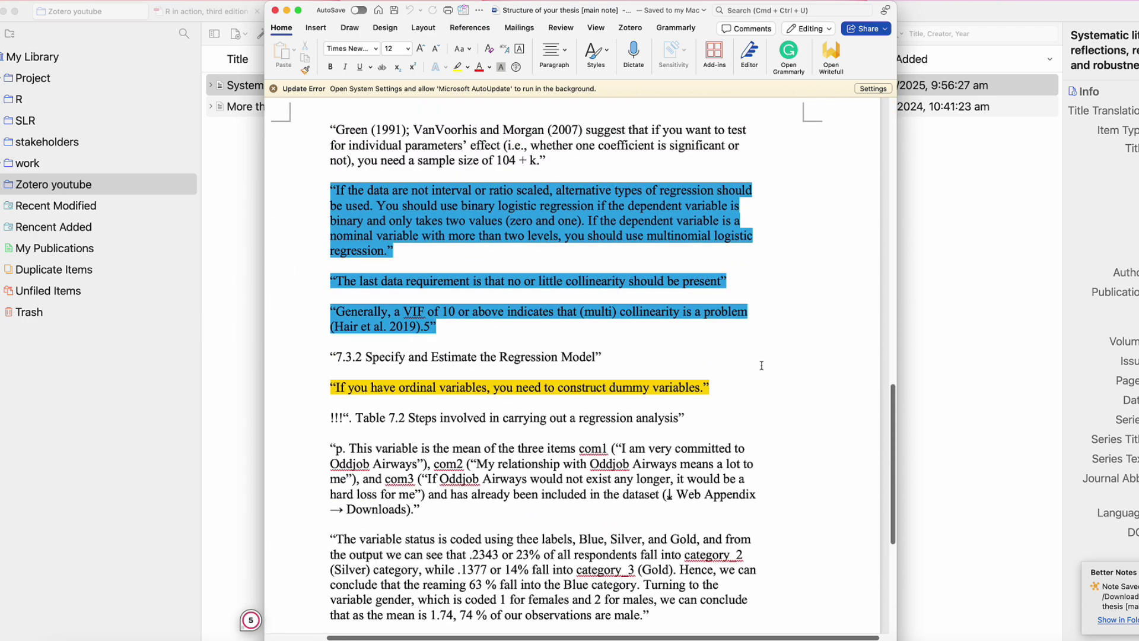
scroll(762, 365, down, 5)
scroll(761, 365, down, 2)
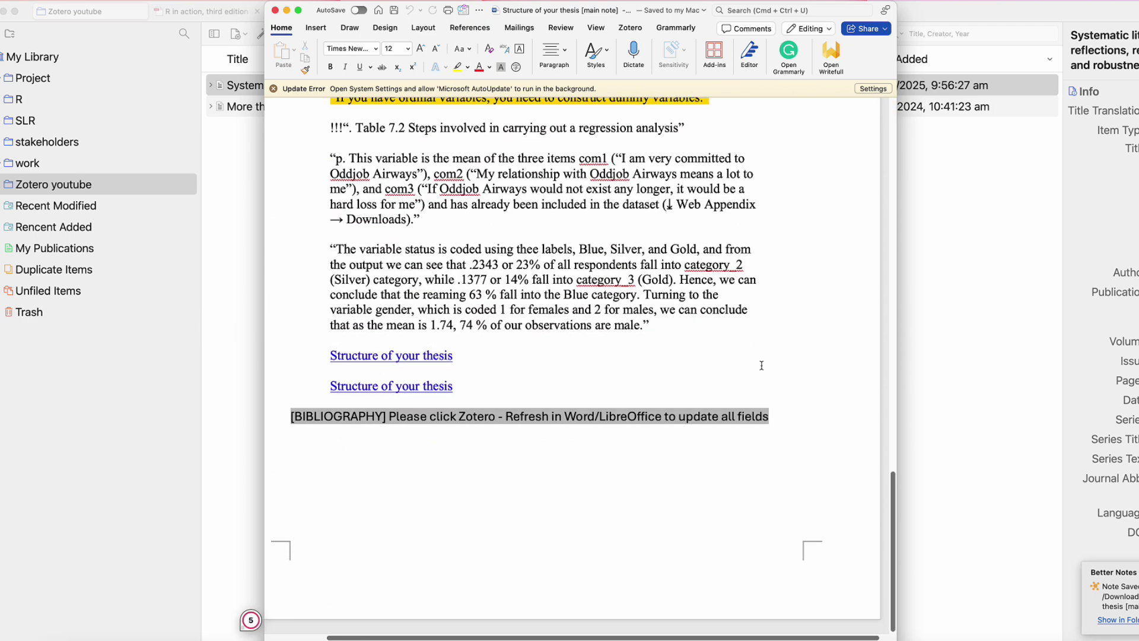
scroll(761, 365, up, 20)
scroll(761, 364, down, 3)
scroll(762, 365, up, 3)
scroll(762, 365, down, 15)
scroll(762, 365, up, 15)
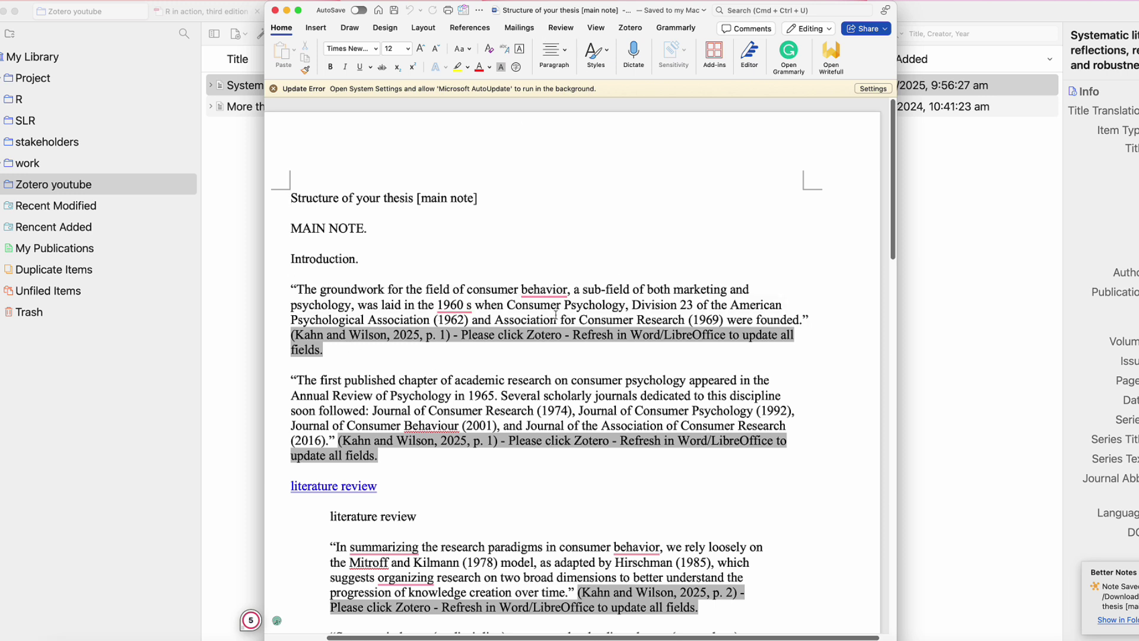
Place the cursor in the first paragraph and bring up the Zotero citation tools
drag(547, 358, 492, 334)
click(499, 304)
click(482, 30)
click(617, 28)
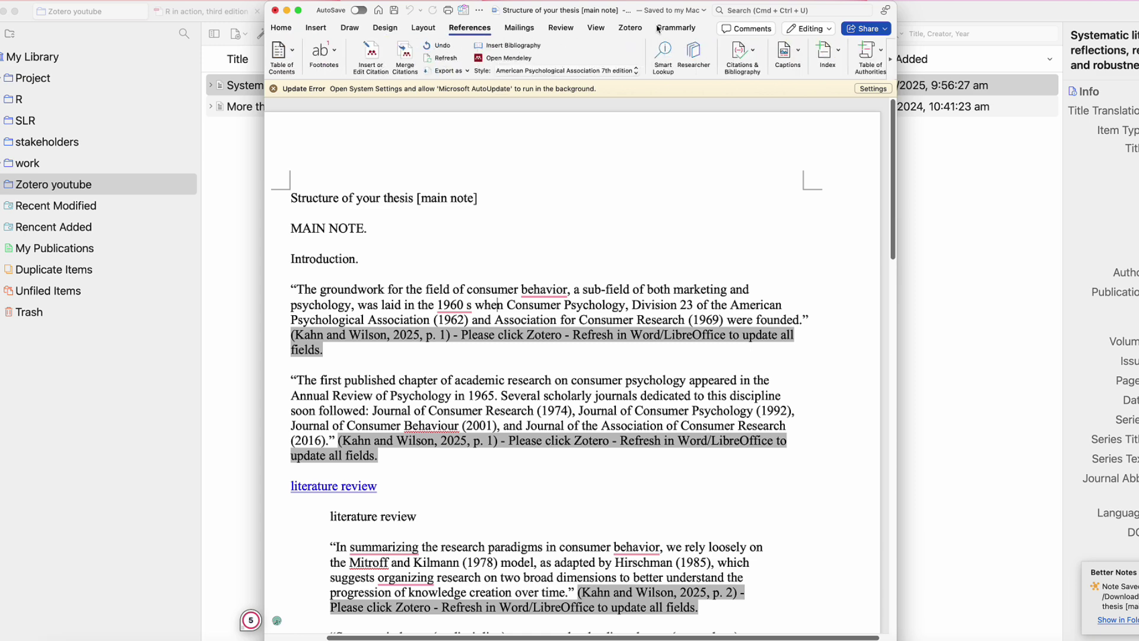
Refresh the citations with APA 7th edition in Zotero Document Preferences
click(403, 59)
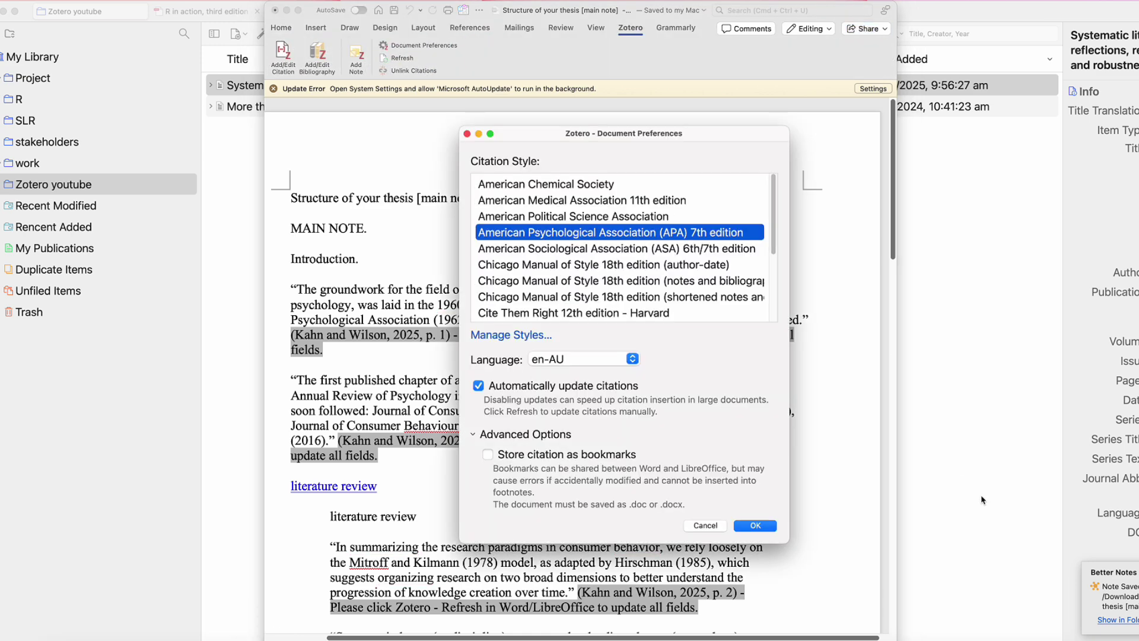
click(753, 526)
click(893, 640)
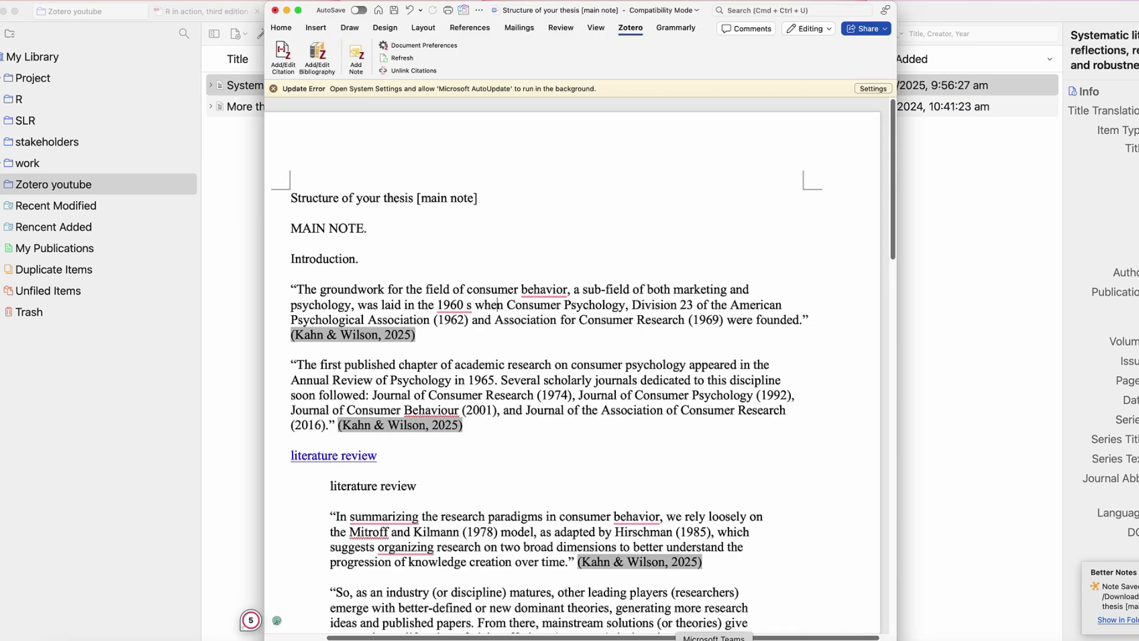
Review the refreshed (Kahn & Wilson, 2025) citations and close Word without saving
scroll(721, 478, down, 15)
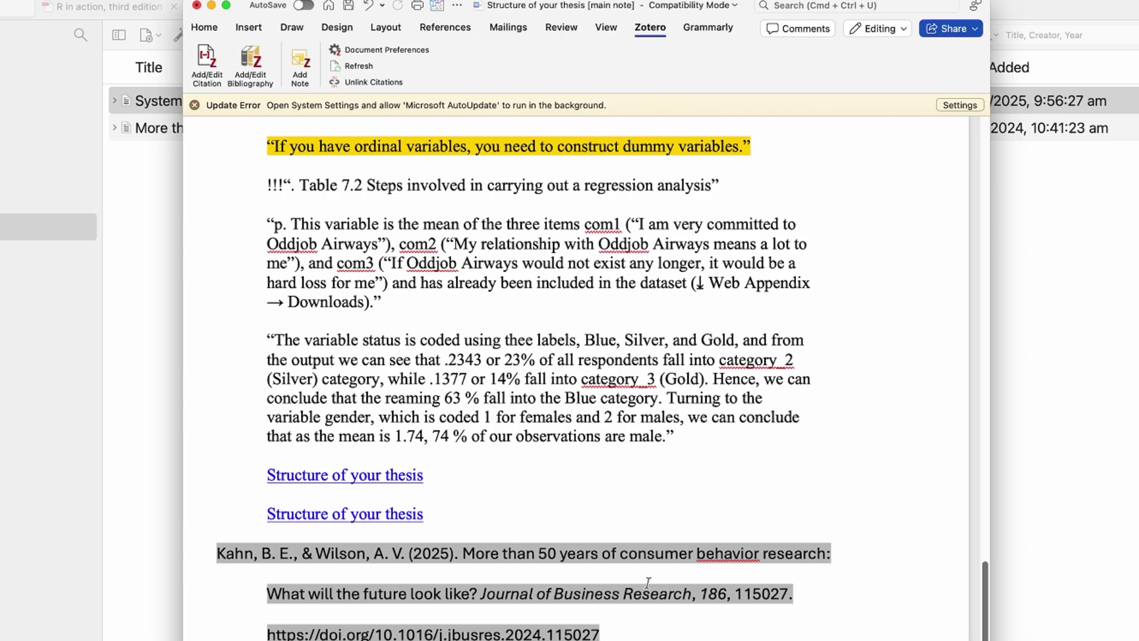
scroll(648, 582, up, 2)
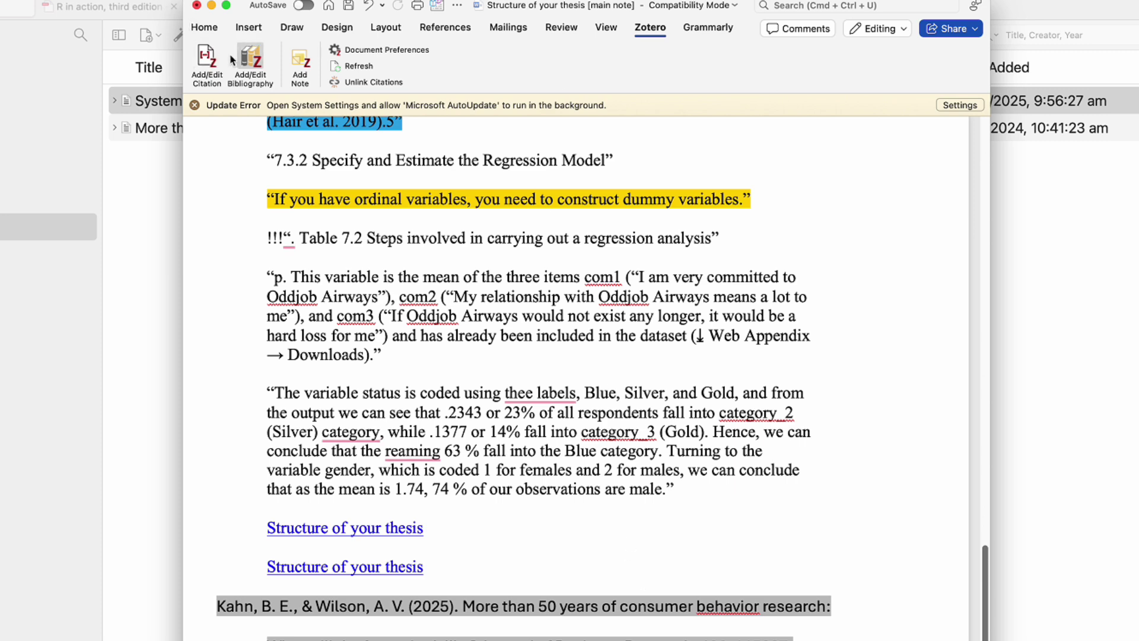
click(197, 5)
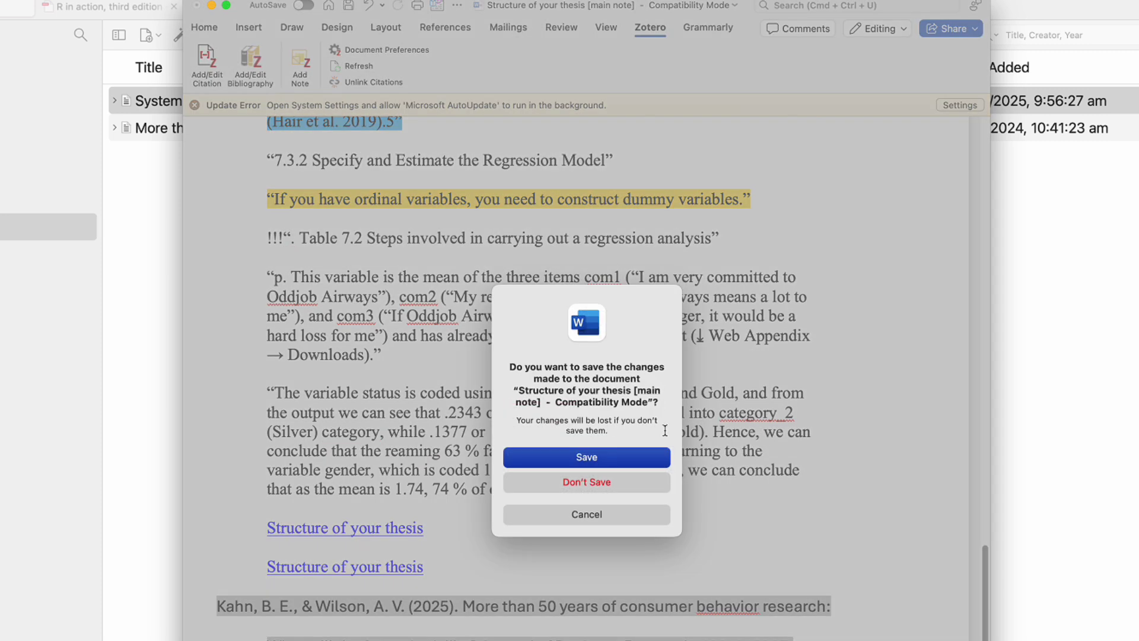
click(560, 482)
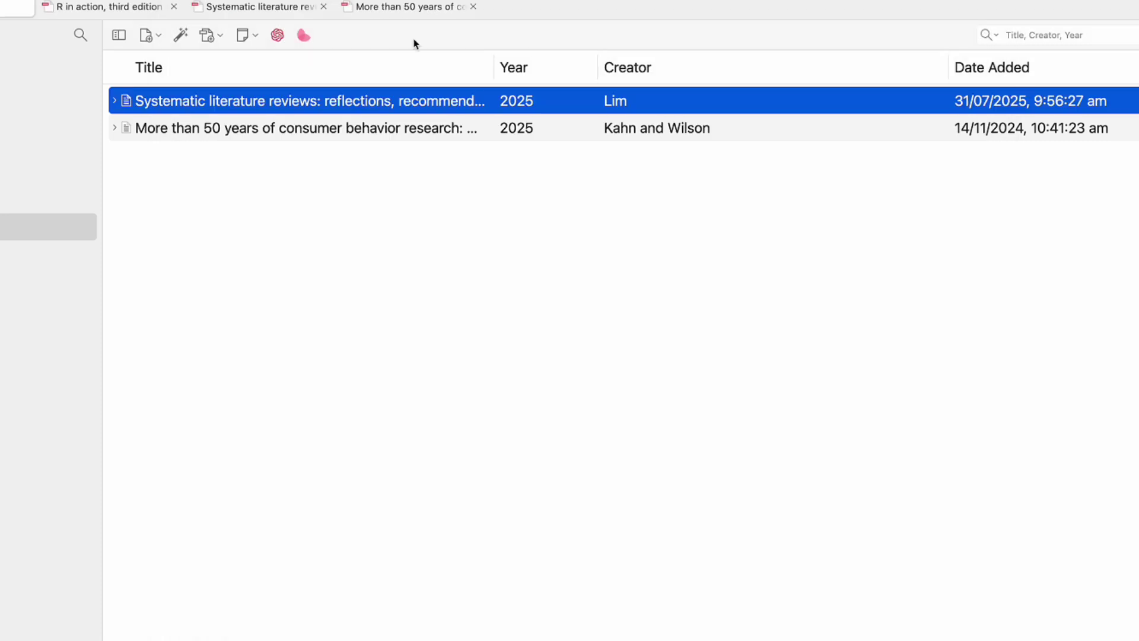
Return to the consumer behavior research PDF at page 1 and select the abstract phrase about shaping research and scholars
click(368, 8)
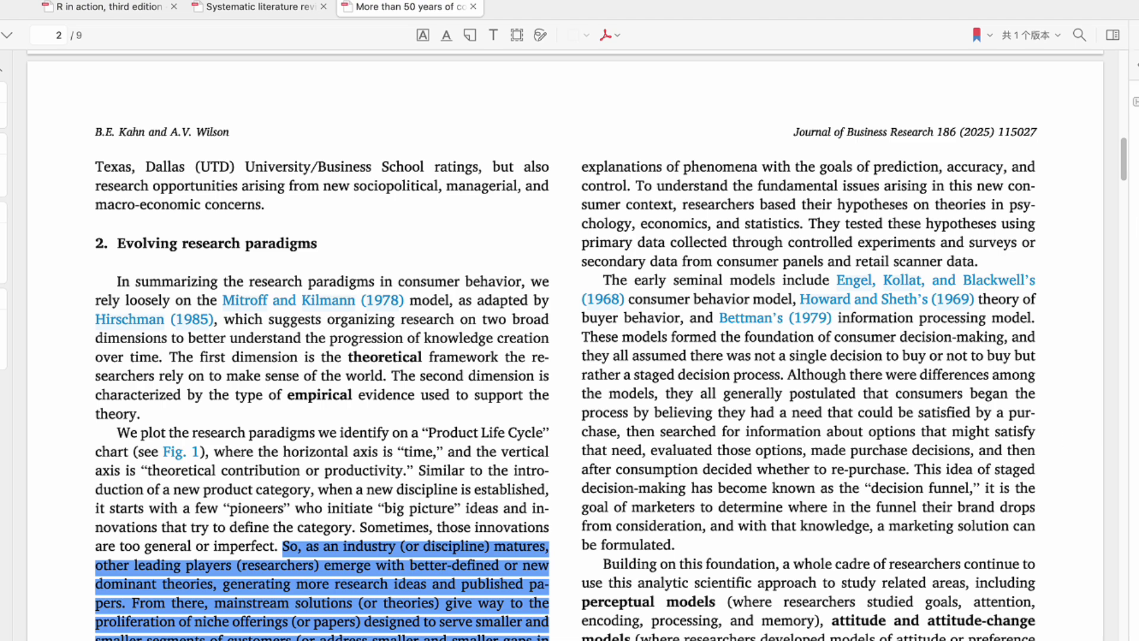
key(Home)
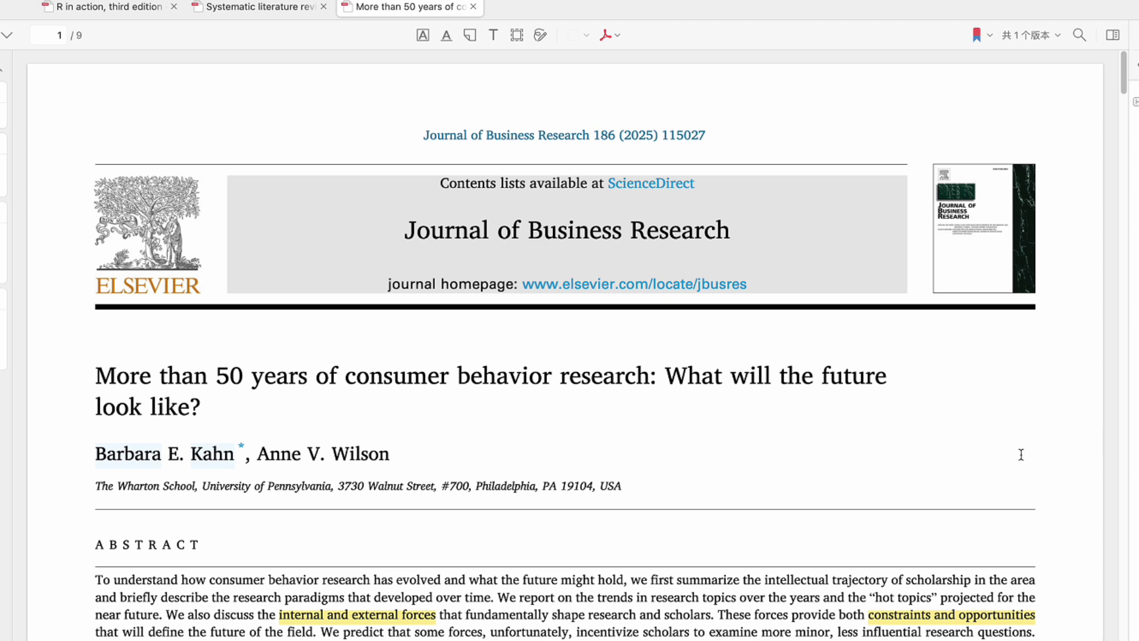
scroll(980, 482, down, 3)
click(445, 448)
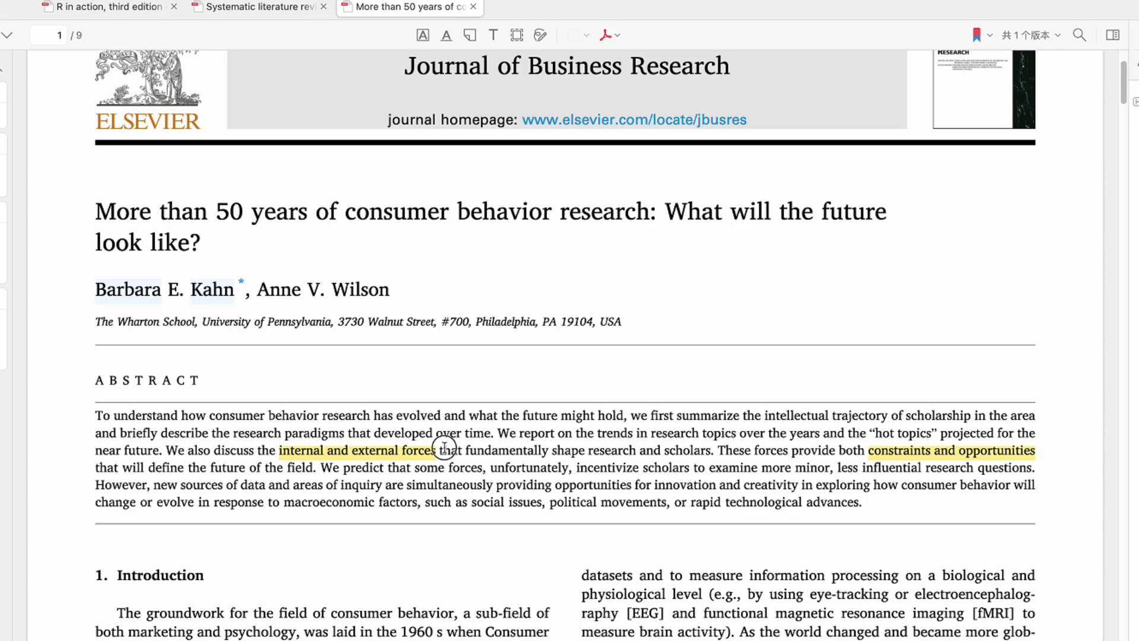
drag(444, 447, 738, 450)
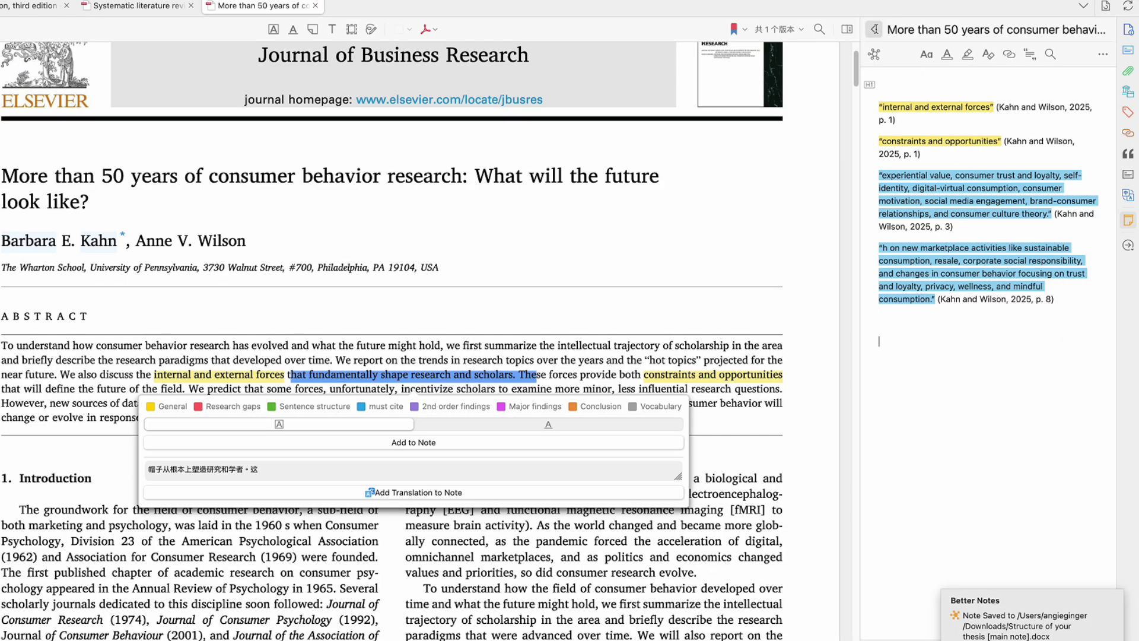
Create a standalone note from the paper's annotations and show its annotation highlight colours
click(874, 29)
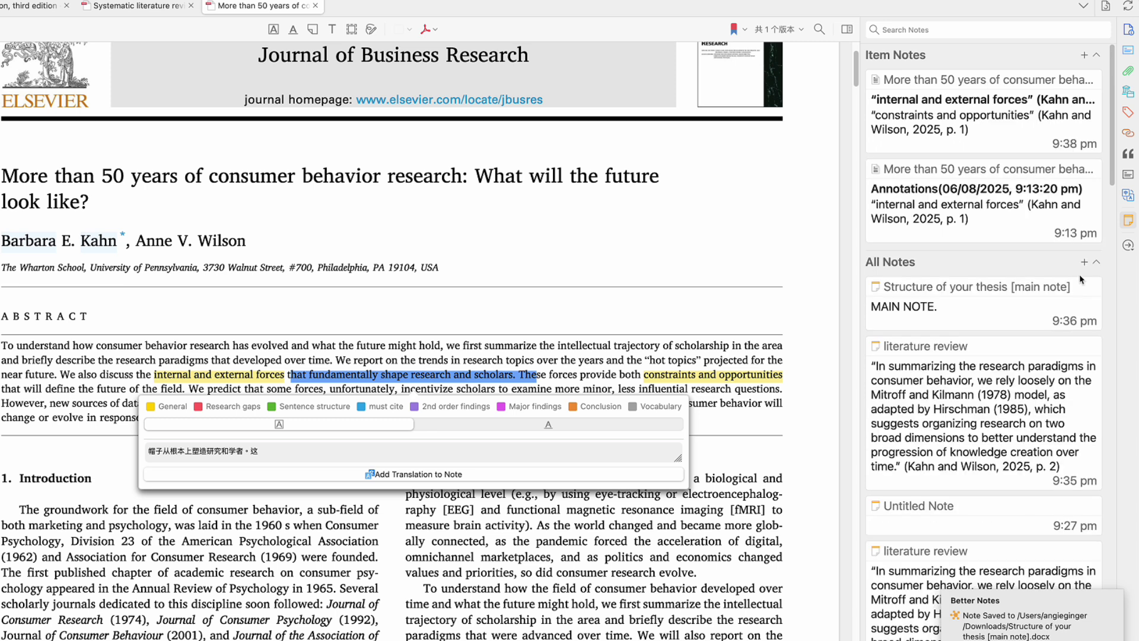
click(1083, 262)
click(1030, 293)
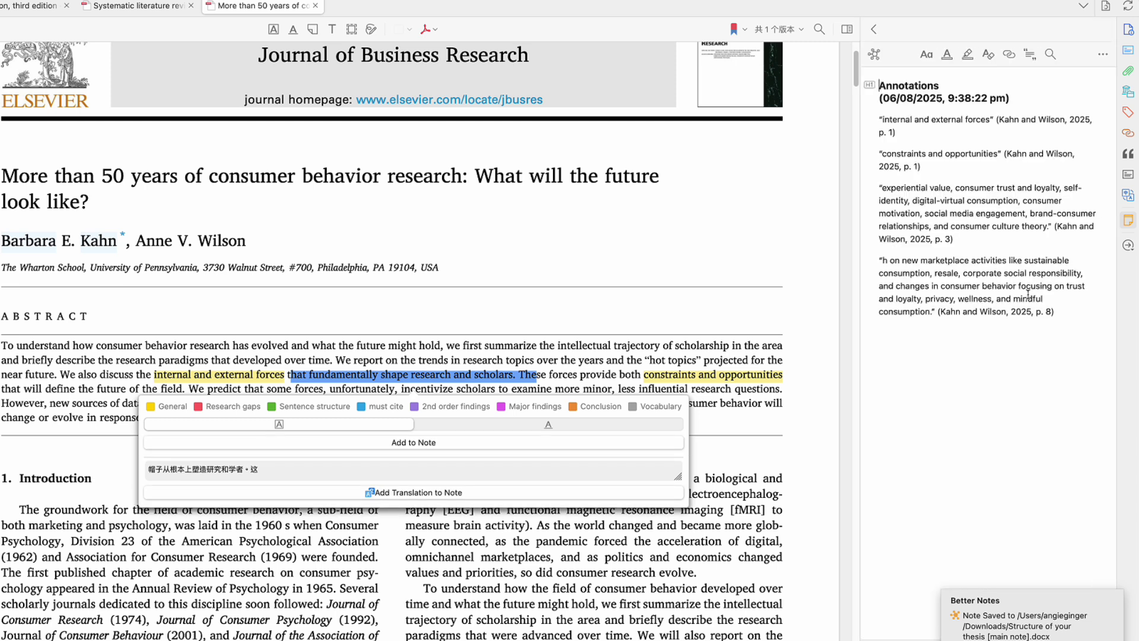
click(1103, 55)
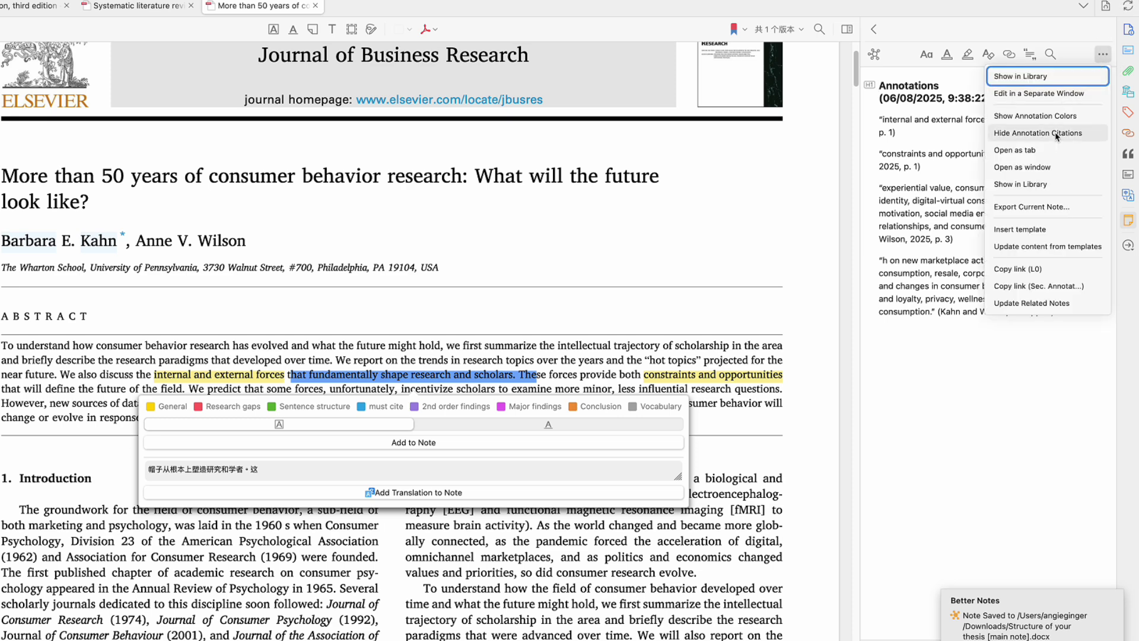
click(1050, 117)
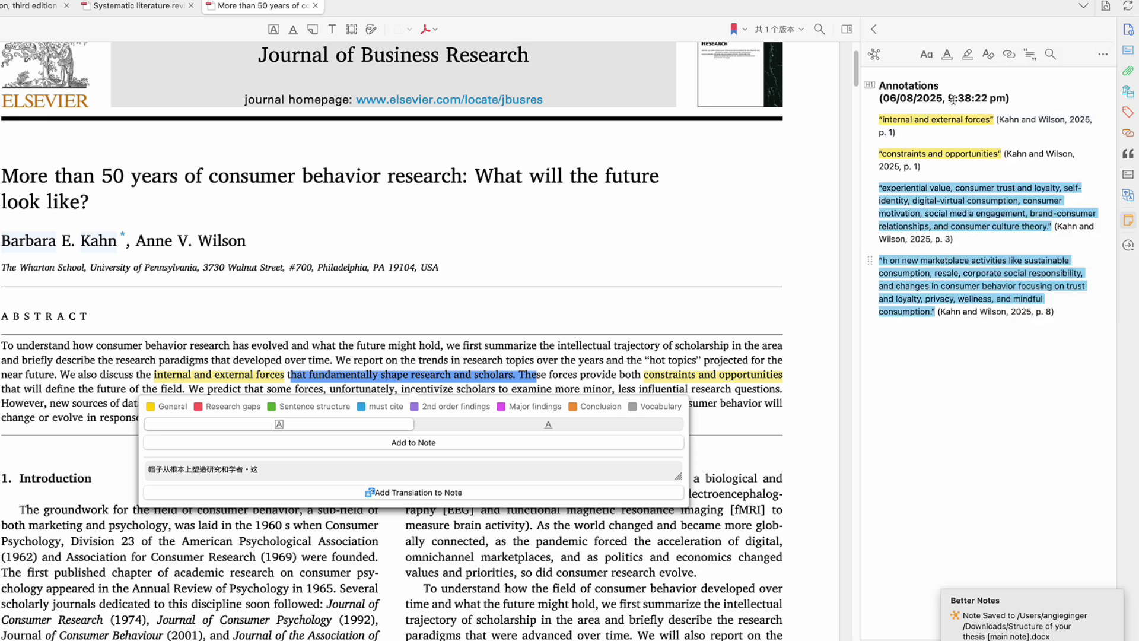
Check the first item note, then browse the All Notes list
click(874, 29)
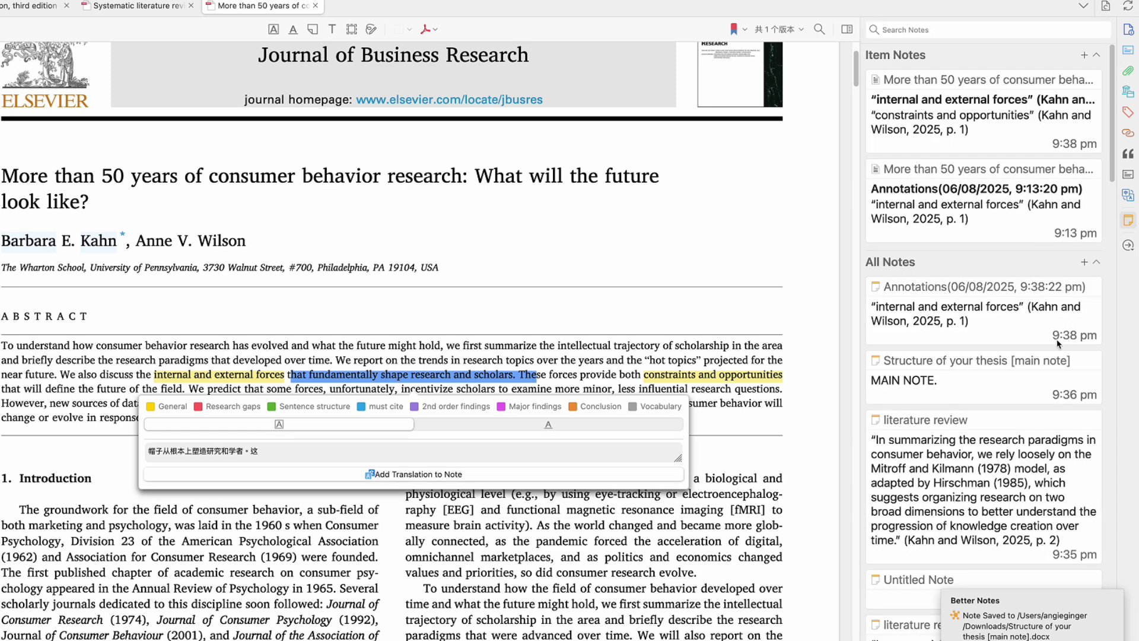
click(947, 125)
click(873, 37)
scroll(1027, 380, down, 3)
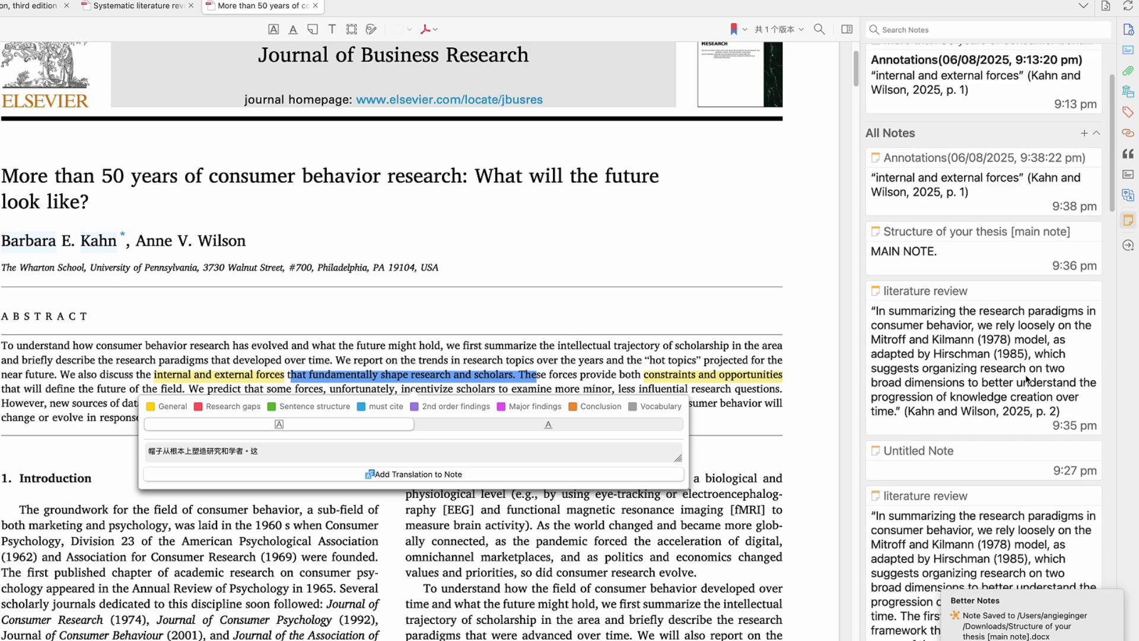
scroll(1028, 332, up, 3)
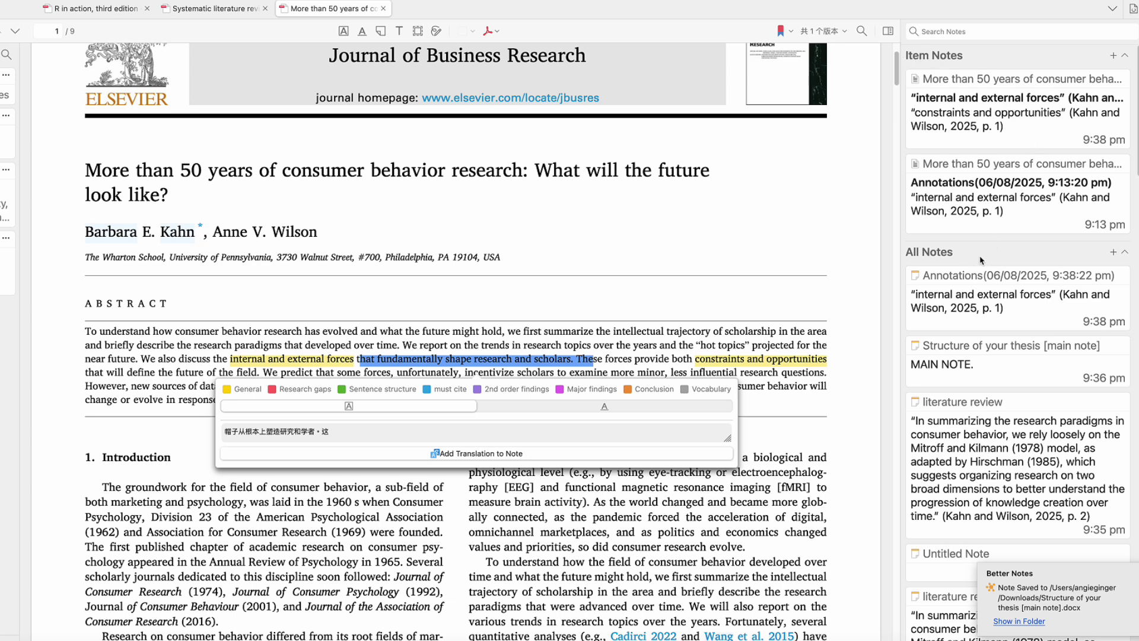
Open the 'Structure of your thesis [main note]' and check its REGRESSION link
click(986, 359)
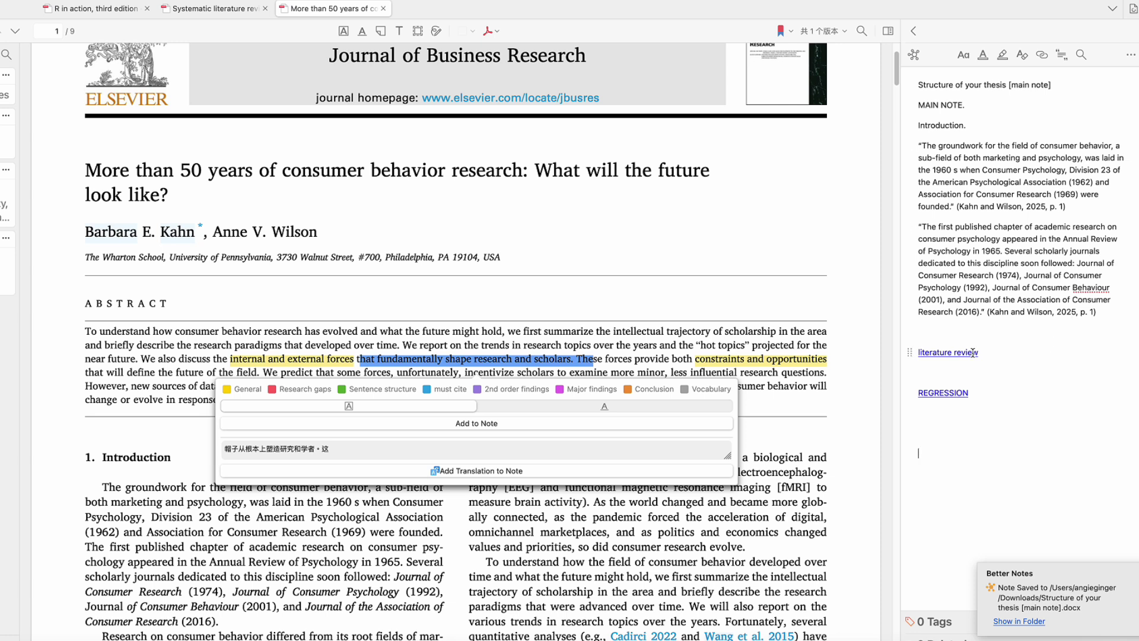
click(1030, 397)
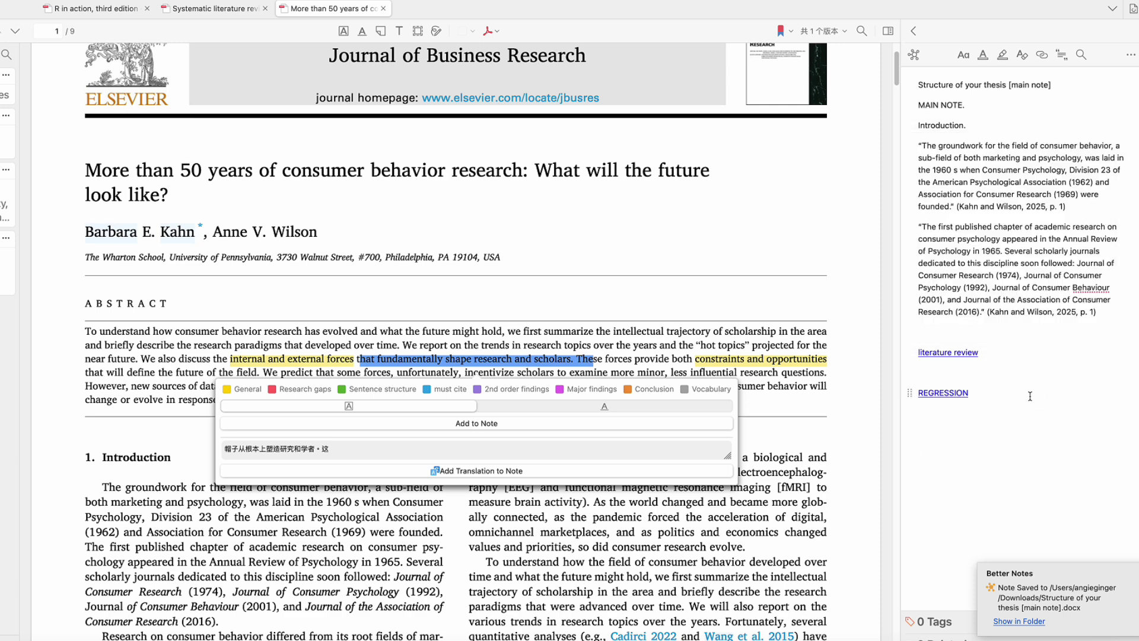